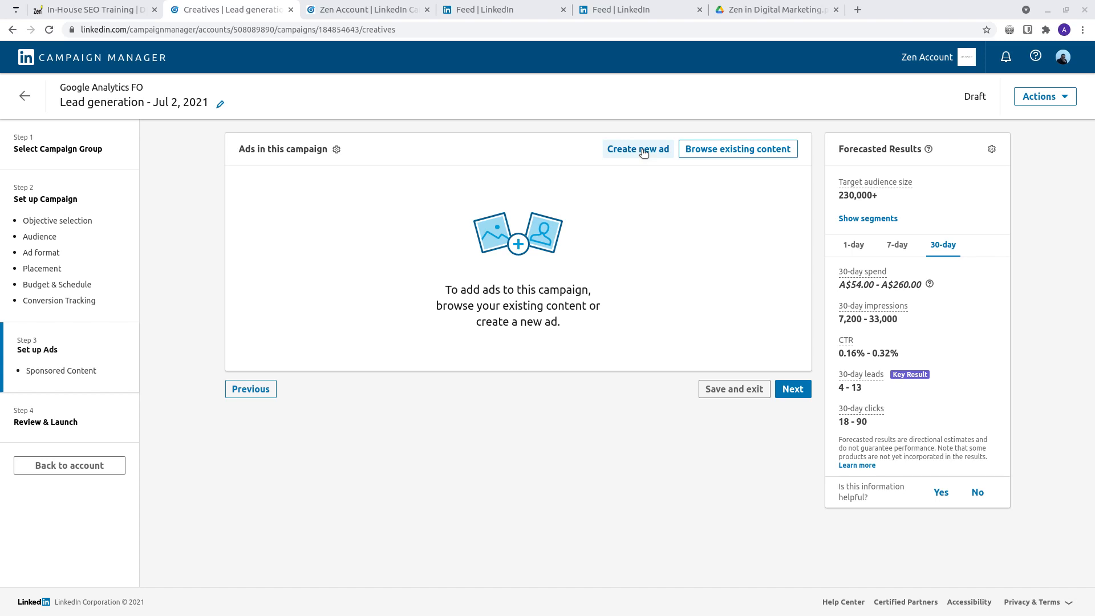
Step: Start a new single image ad in the campaign and check which lead gen forms its form details offer
left_click(642, 150)
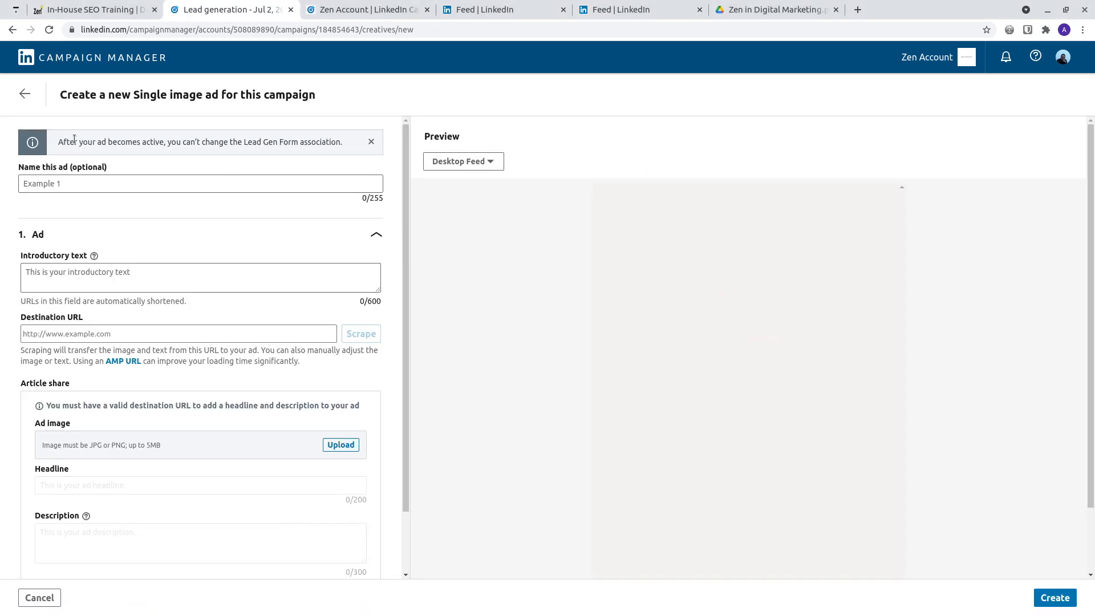
left_click(24, 94)
left_click(612, 275)
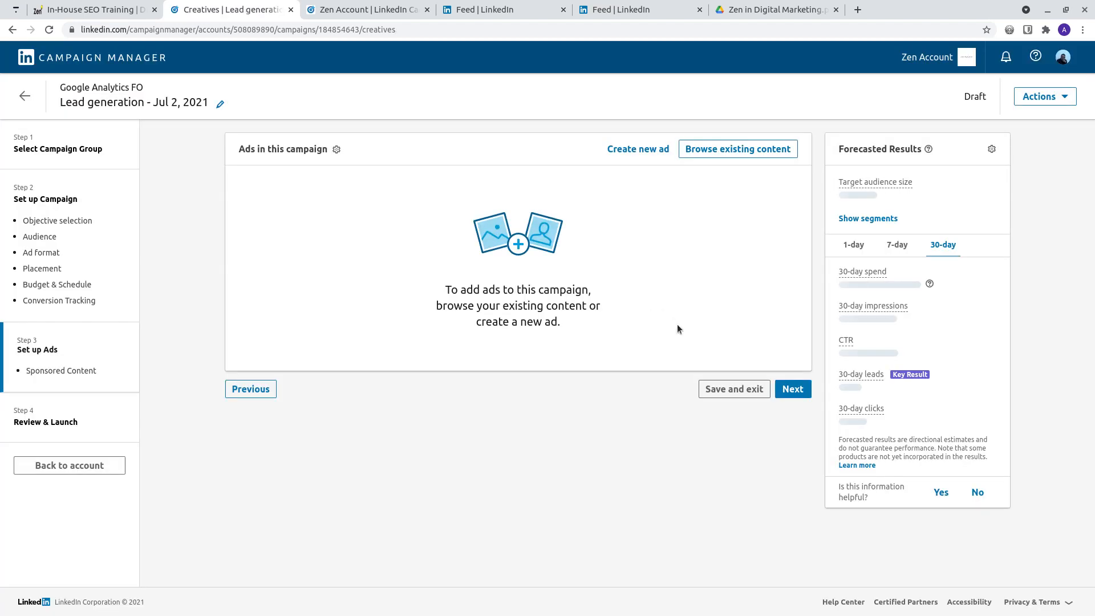
left_click(627, 150)
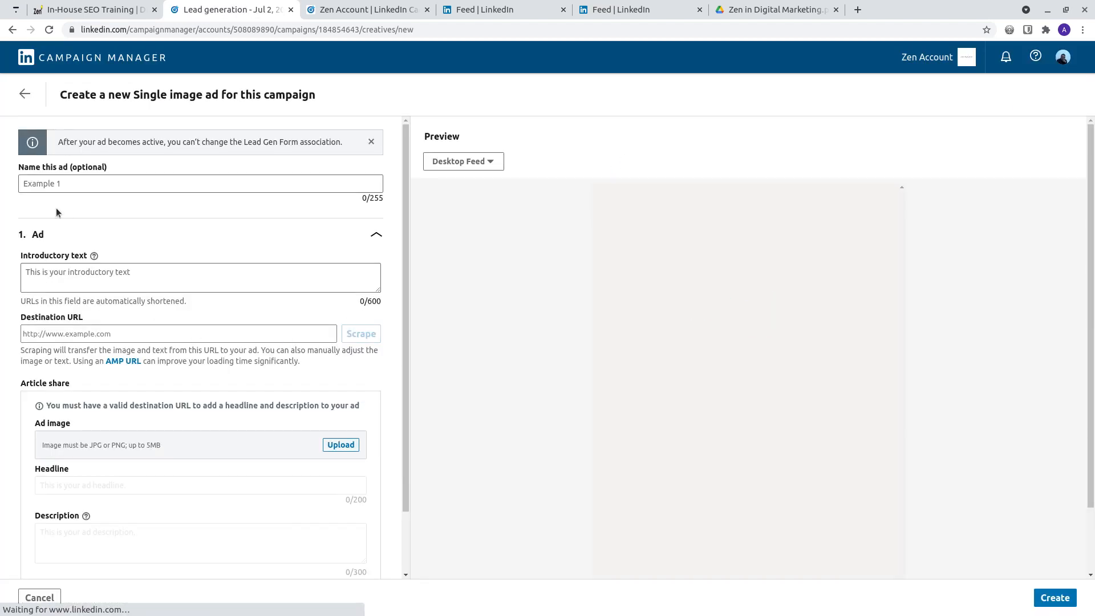
scroll(224, 373, "down", 2)
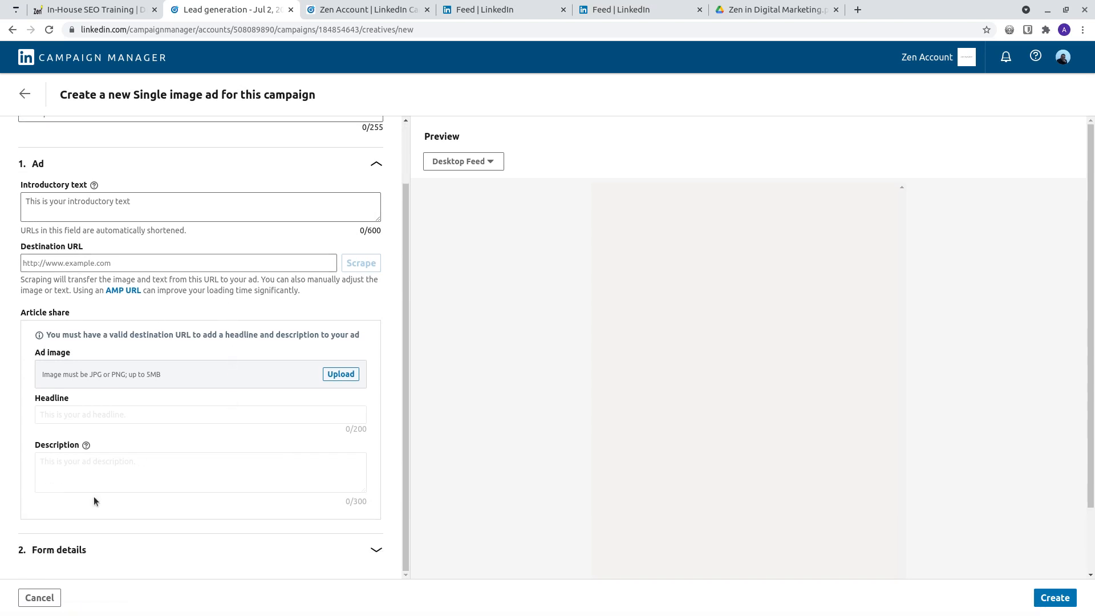
left_click(94, 550)
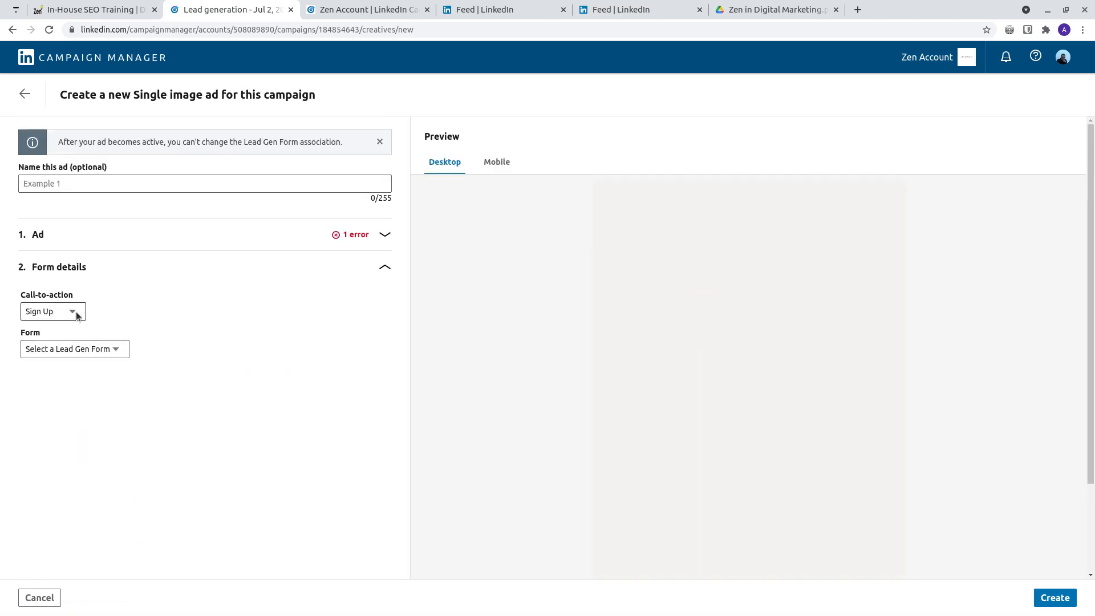
left_click(79, 349)
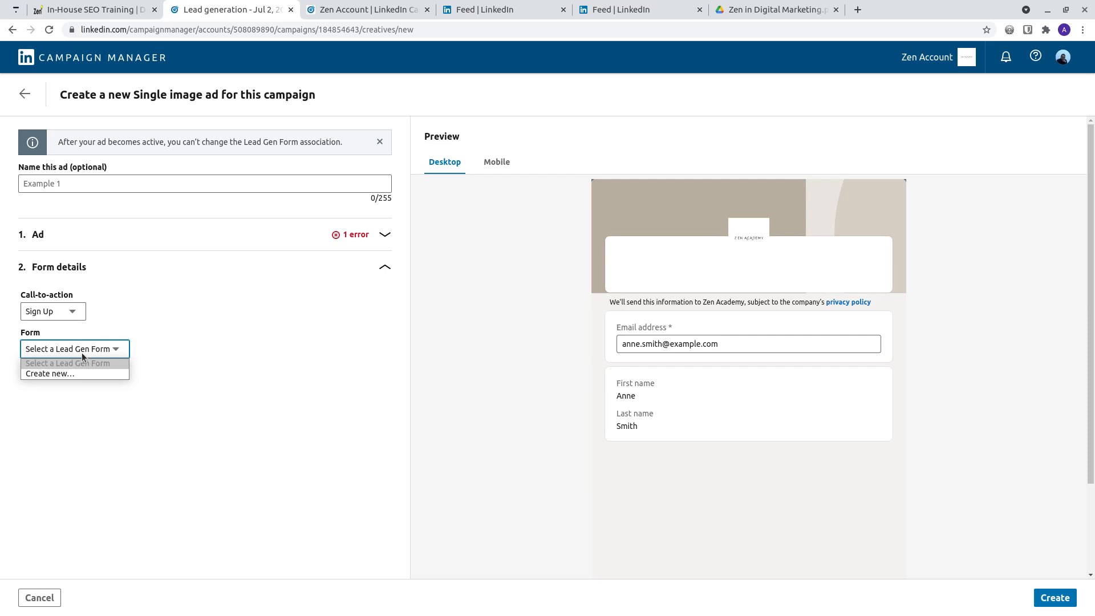
left_click(82, 353)
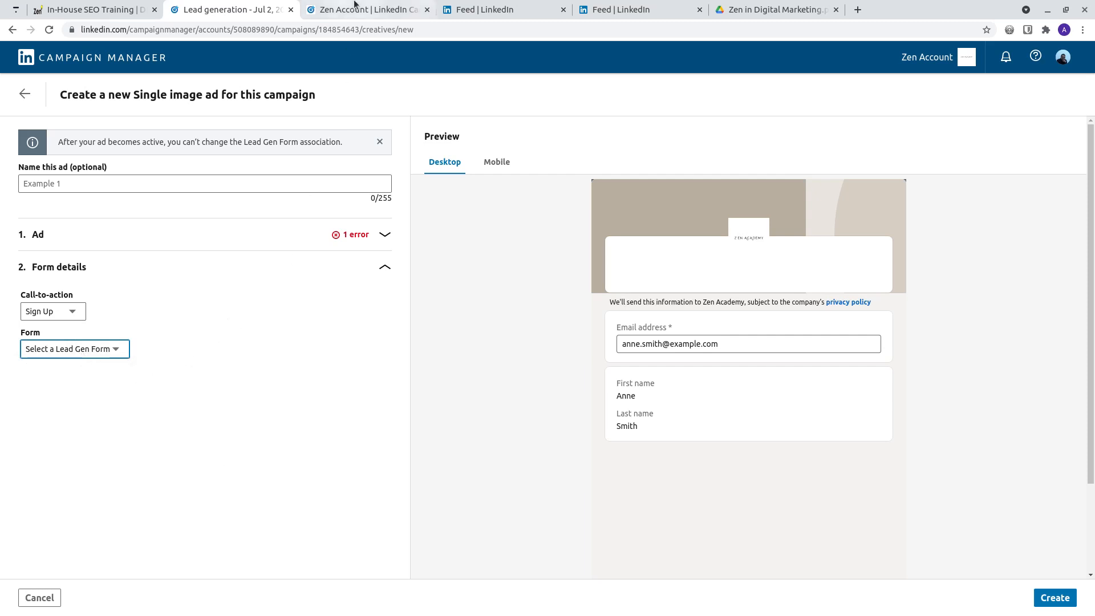
Step: Examine the lead gen form behind the Tradeplus24 case study ad in the LinkedIn feed, including its profile fields, without submitting it
left_click(493, 9)
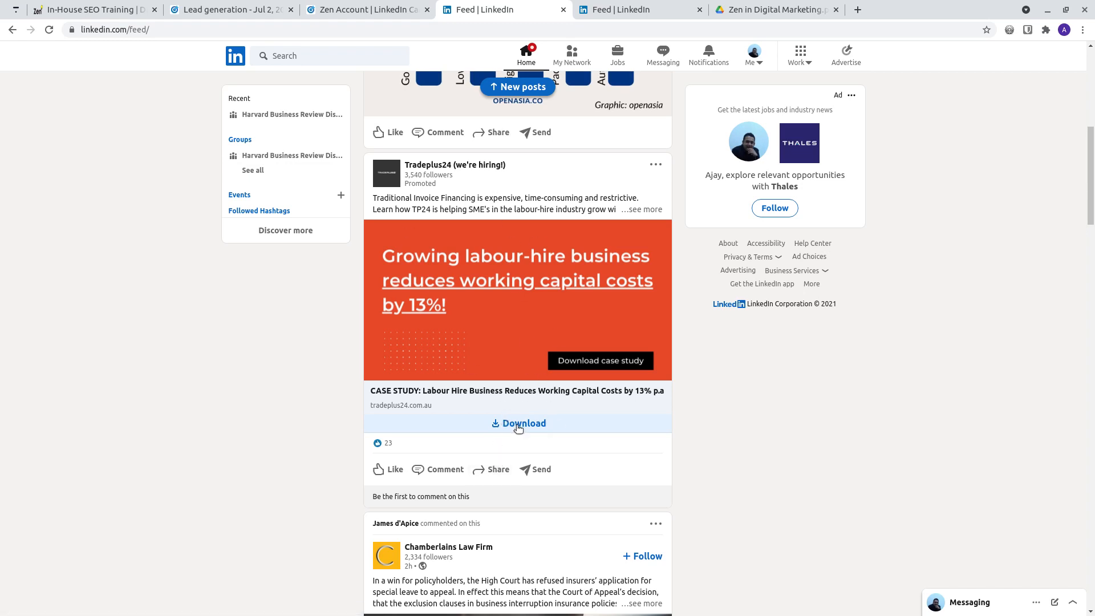
left_click(515, 426)
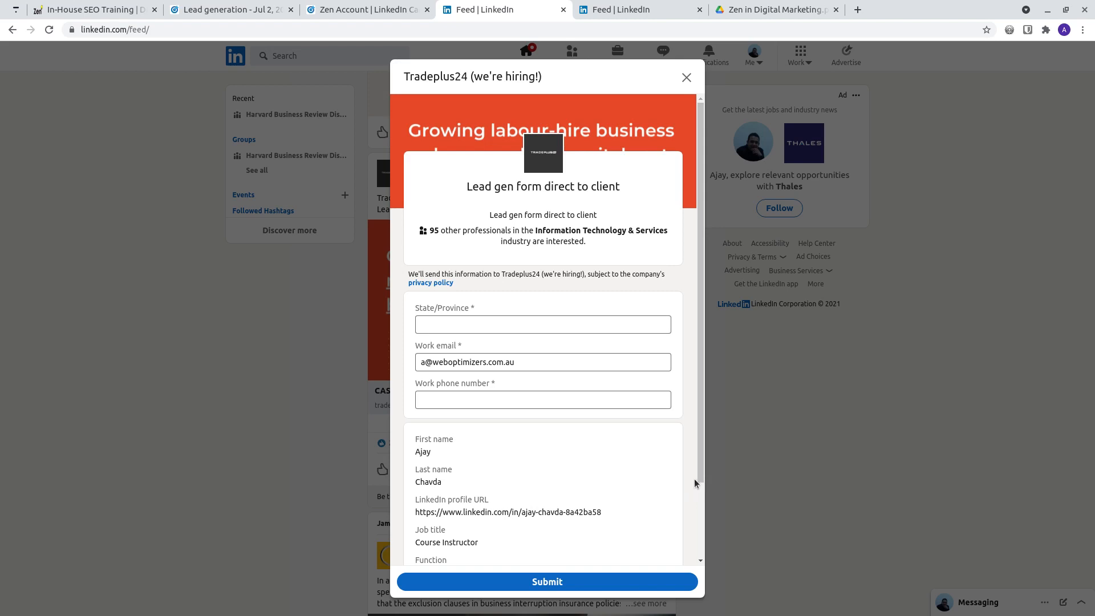
left_click_drag(697, 466, 700, 559)
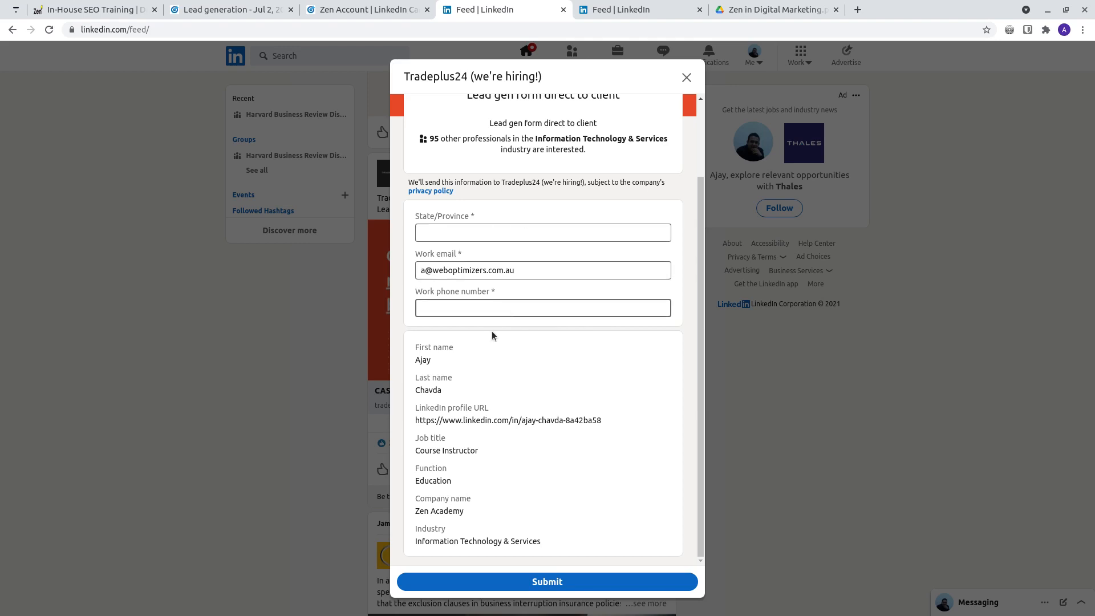
left_click(263, 385)
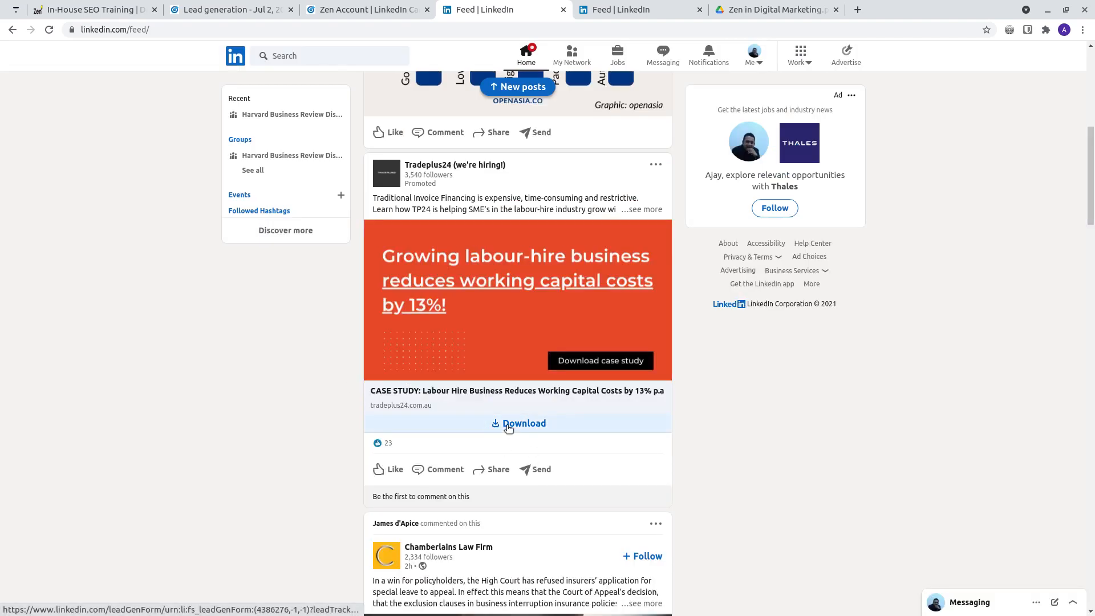
left_click(539, 429)
scroll(565, 448, "down", 1)
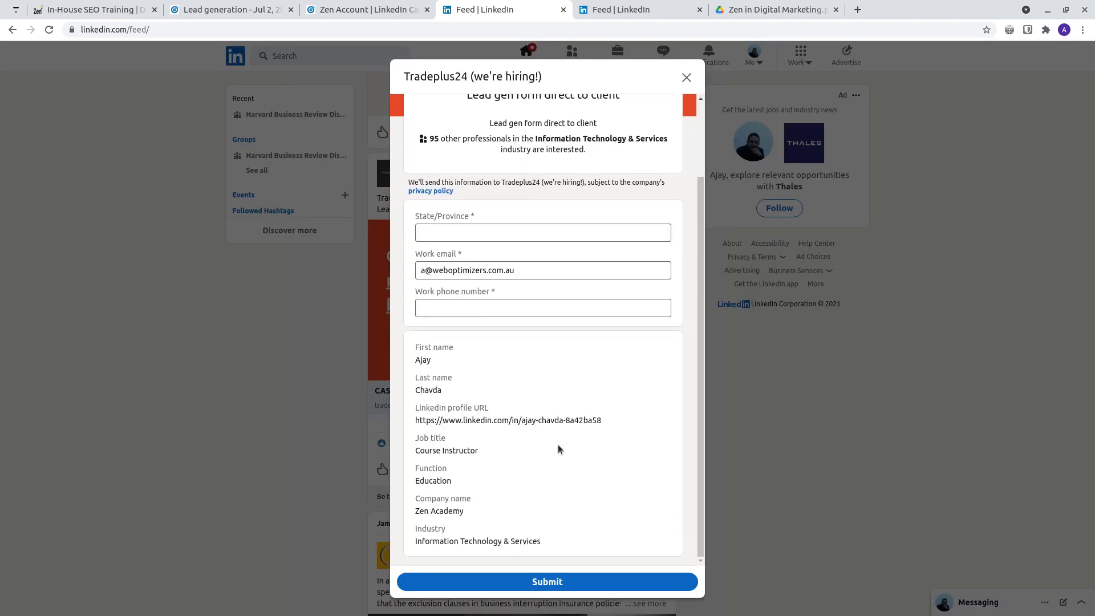
left_click(264, 420)
Step: Return to the draft ad and review the Form choices, including the option to create a new form
left_click(391, 8)
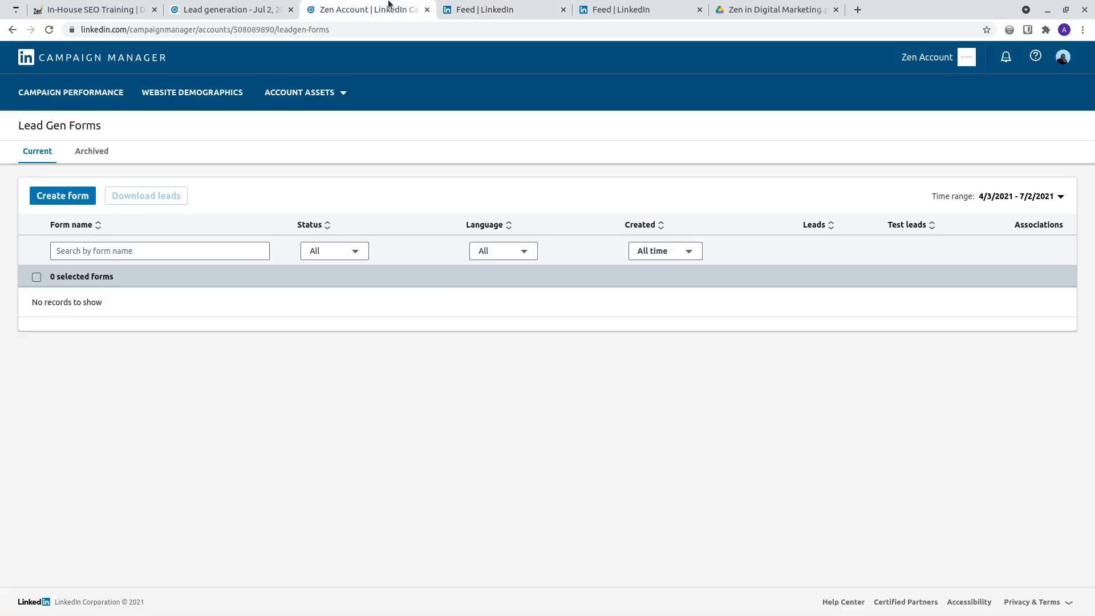
left_click(253, 5)
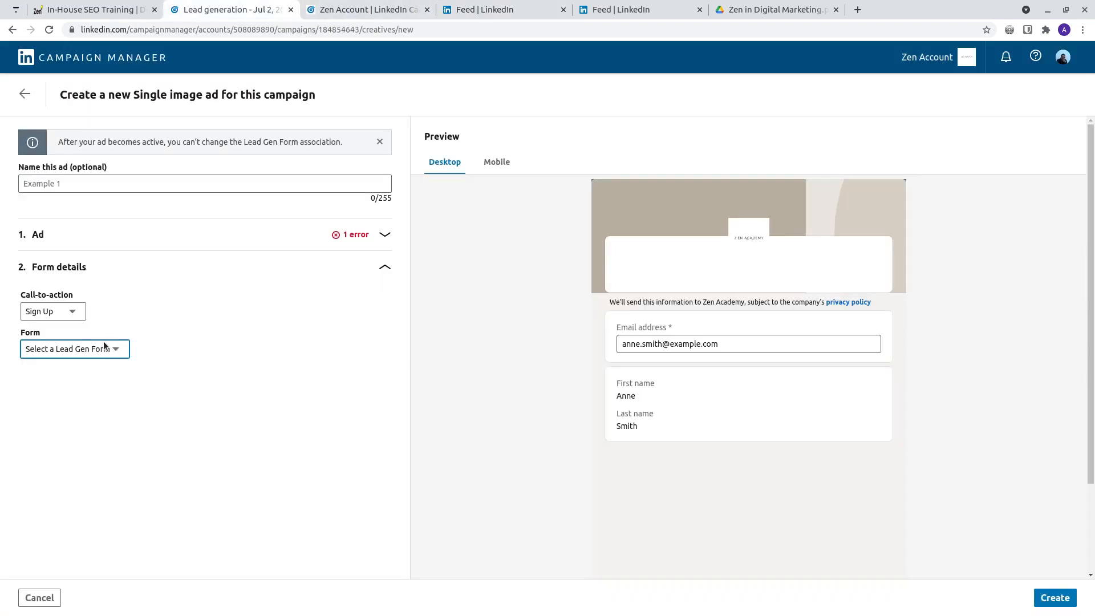
left_click(71, 349)
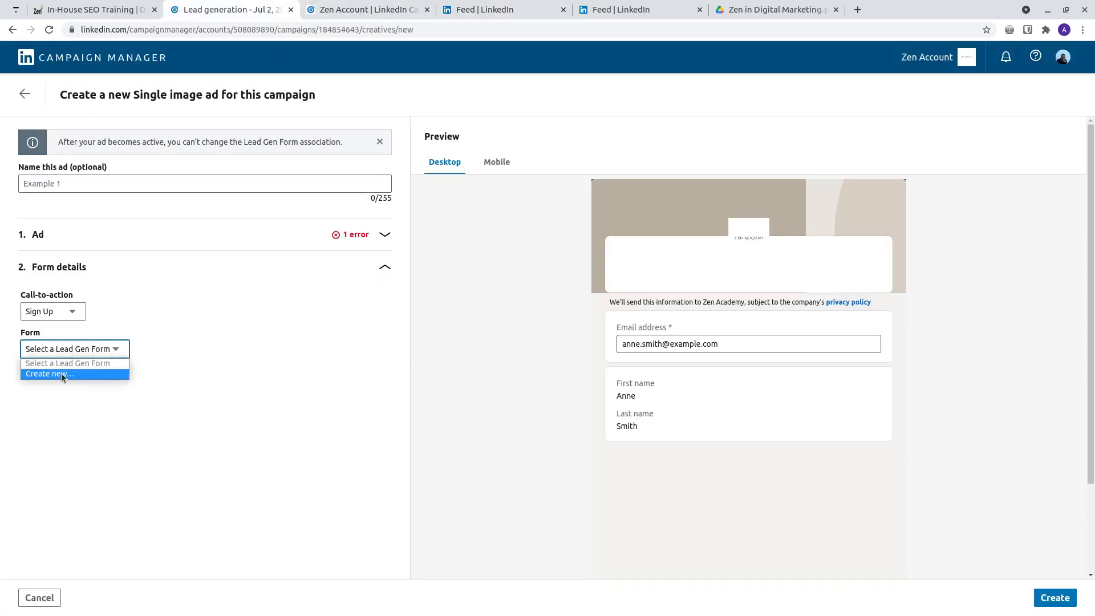
left_click(367, 3)
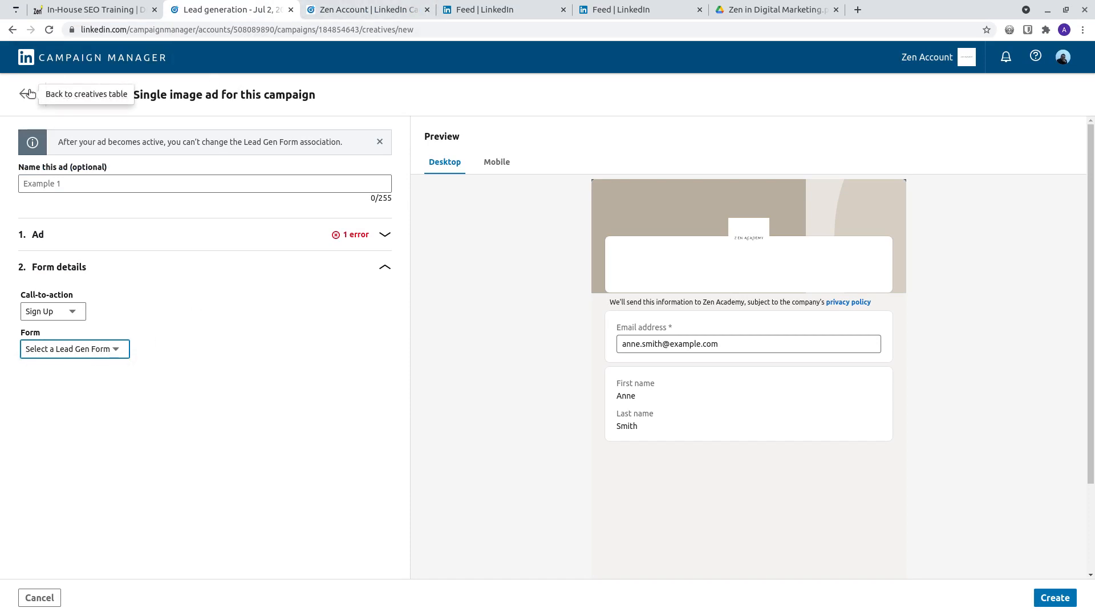
Step: Start a new form on the account's Lead Gen Forms page and name it Google Analytics FO
left_click(360, 8)
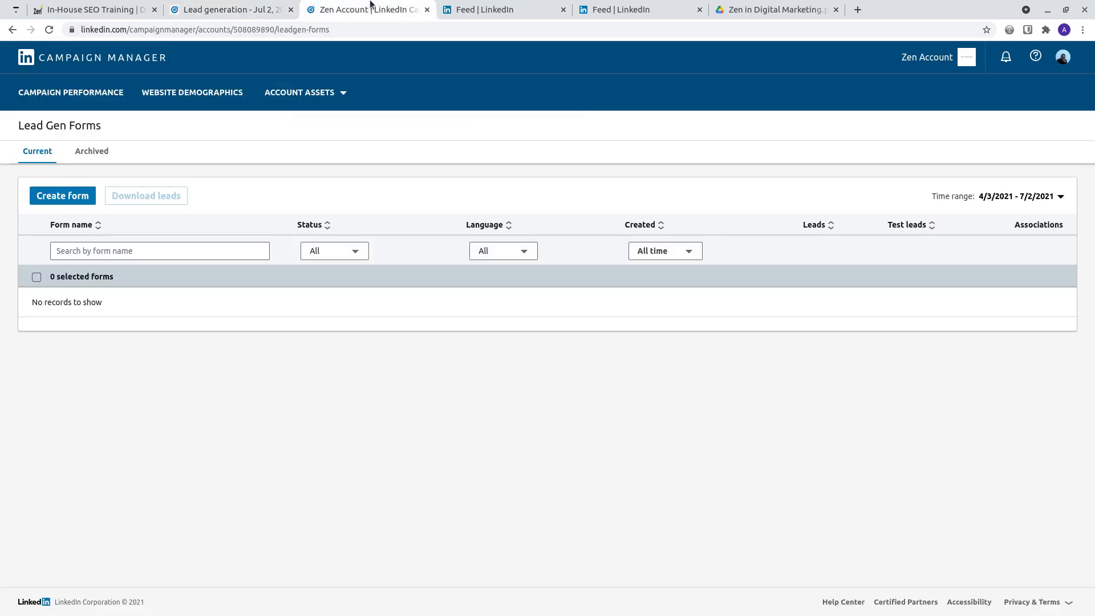
left_click(311, 93)
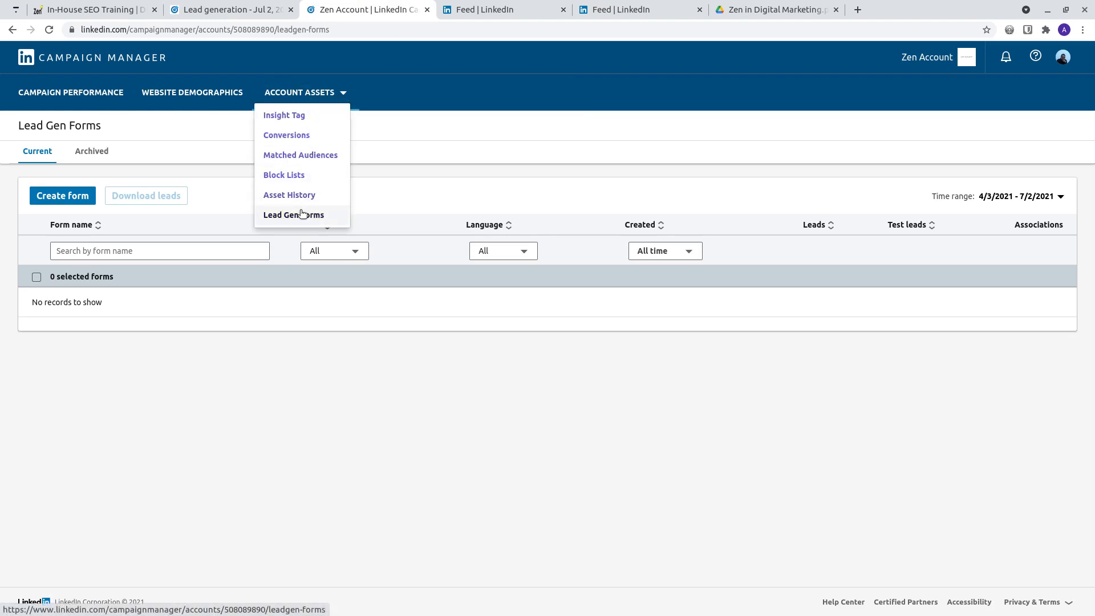
key("Escape")
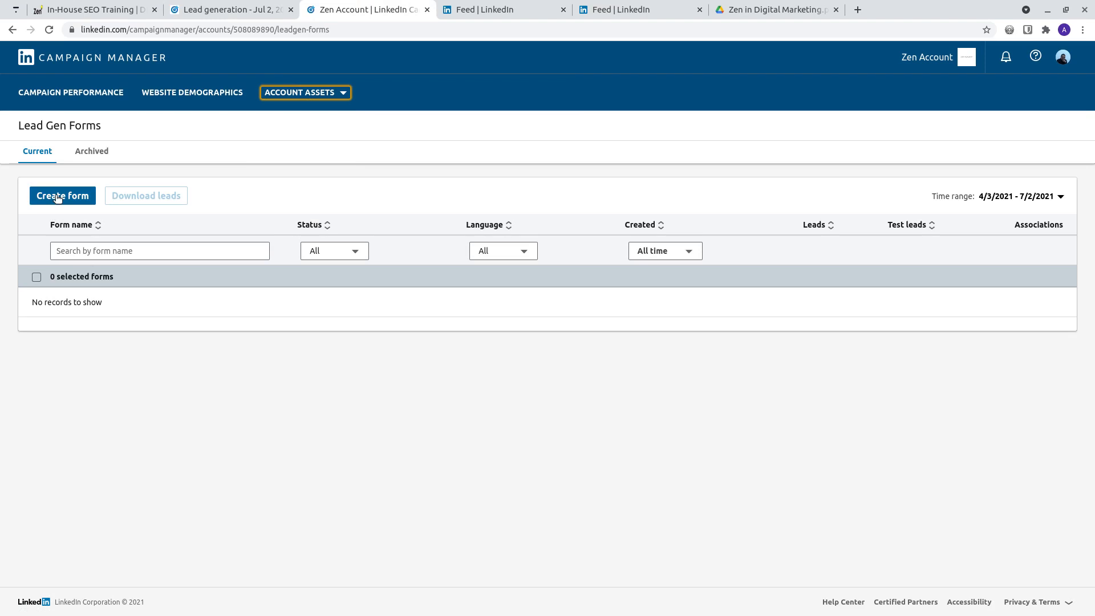
left_click(58, 196)
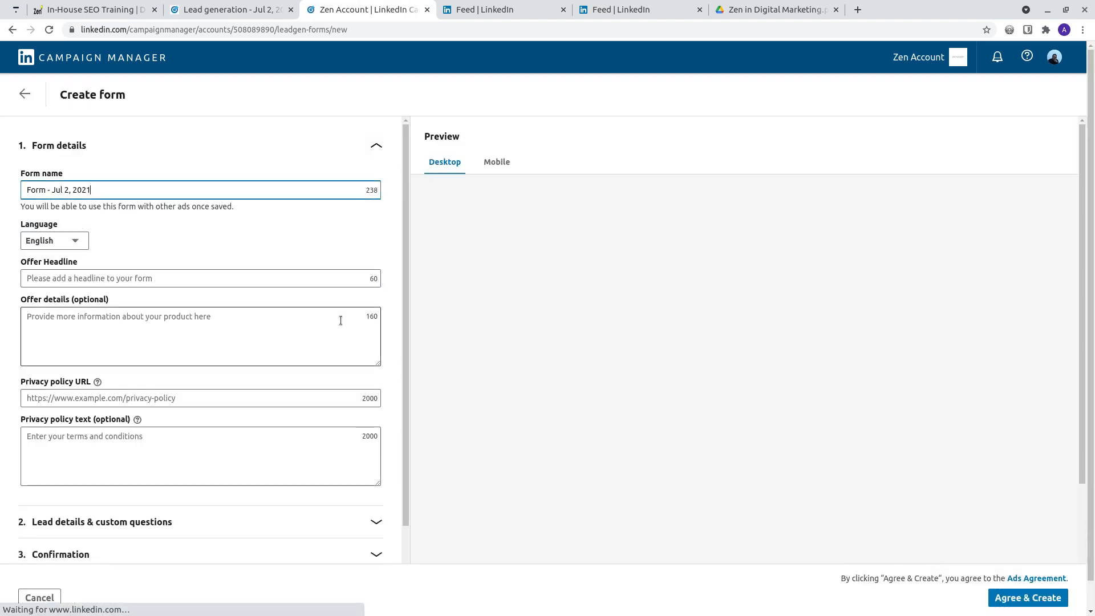
left_click_drag(136, 193, 1, 170)
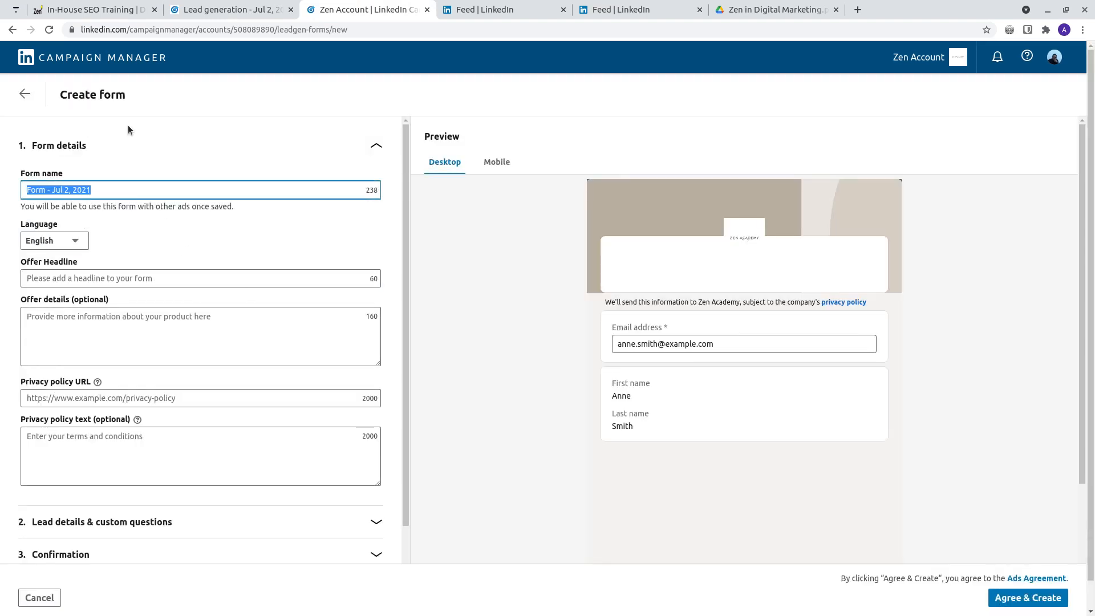
type("Google")
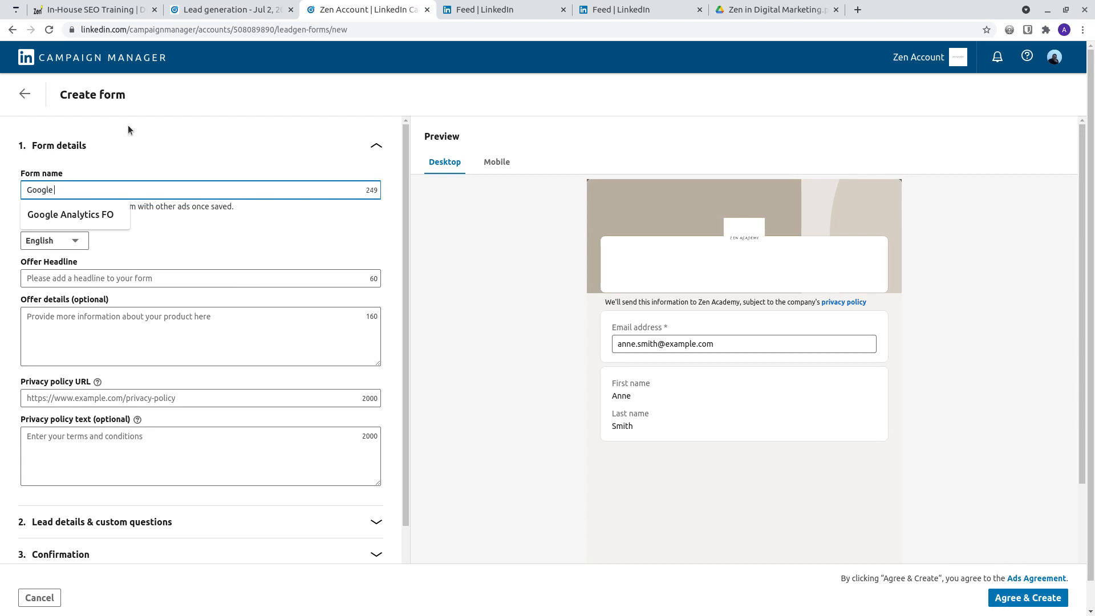
left_click(108, 214)
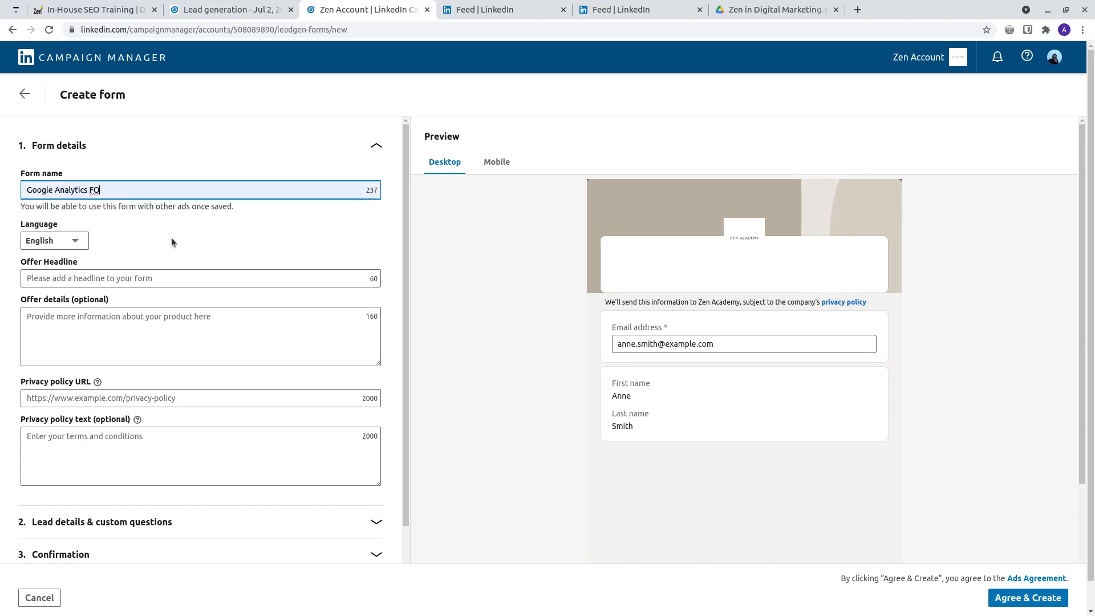
Step: Set the offer headline to "Download the Case Study Of Google Analytics Integration" and check it in the preview
left_click(108, 276)
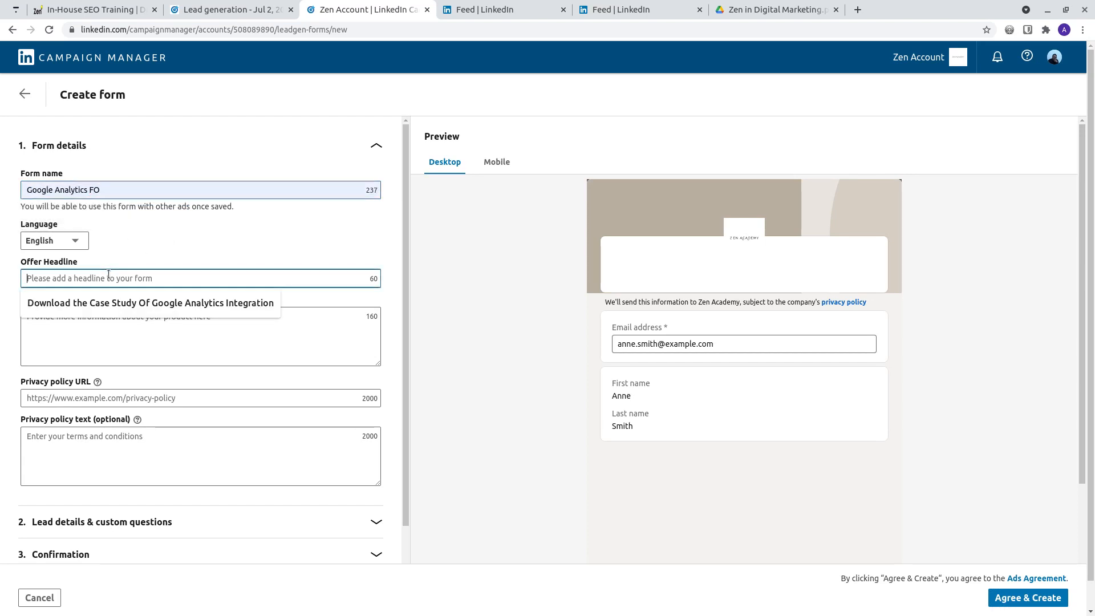
left_click(102, 303)
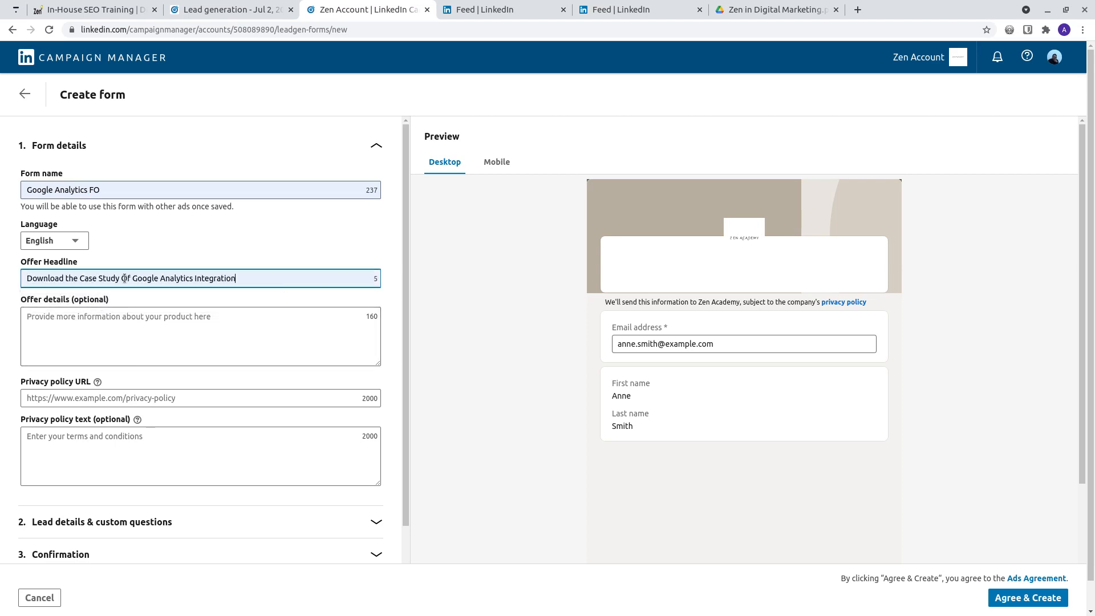
left_click(763, 275)
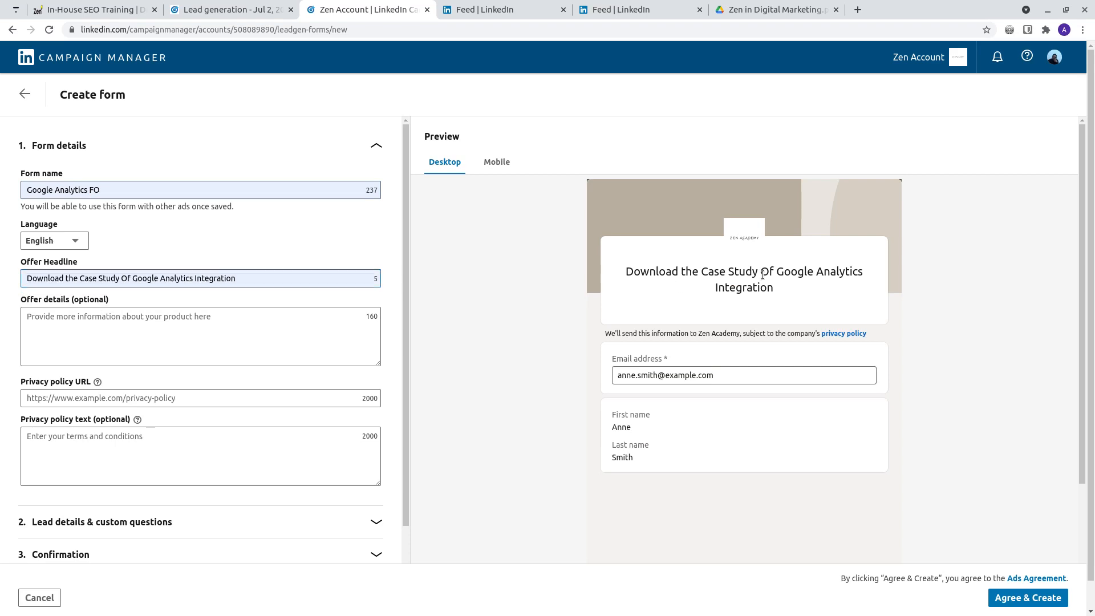
left_click_drag(784, 294, 629, 264)
left_click(634, 282)
left_click_drag(757, 285, 611, 274)
left_click(638, 297)
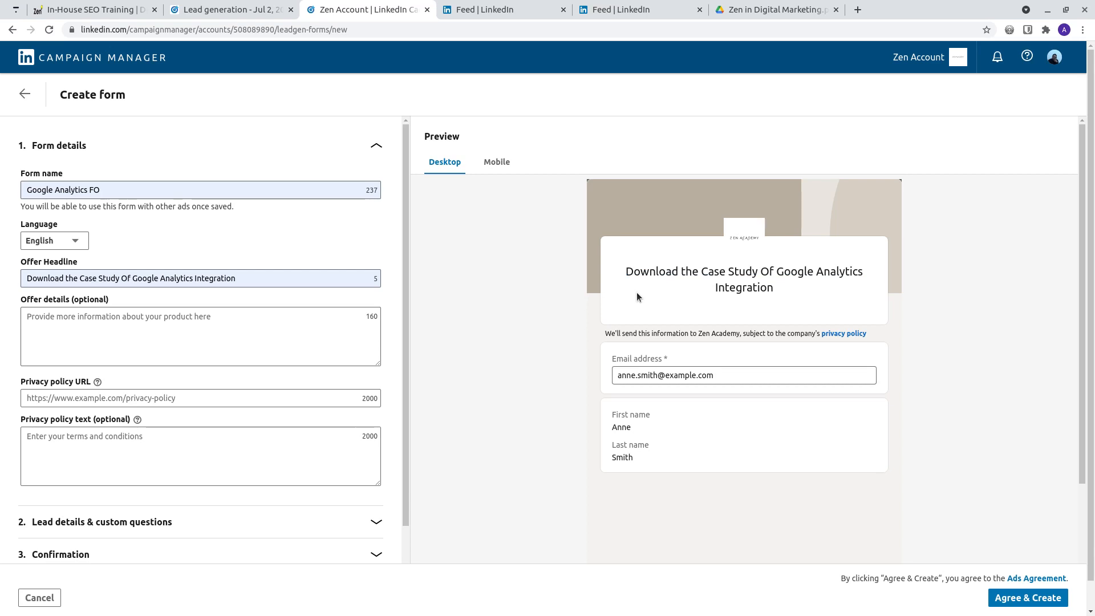
double_click(641, 273)
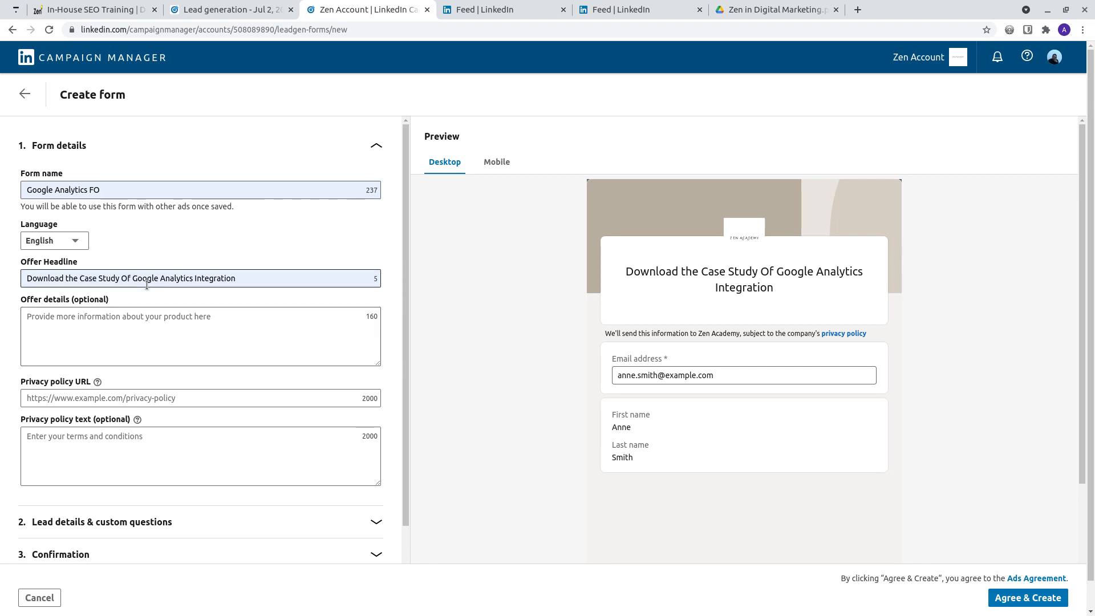
left_click_drag(74, 300, 106, 300)
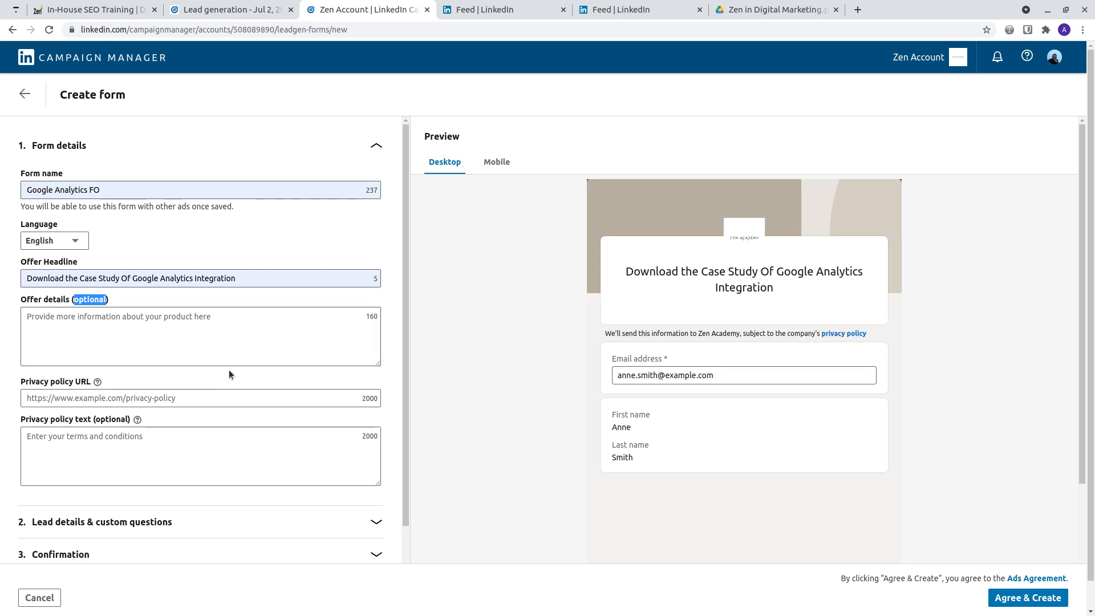
scroll(222, 370, "down", 1)
left_click(116, 351)
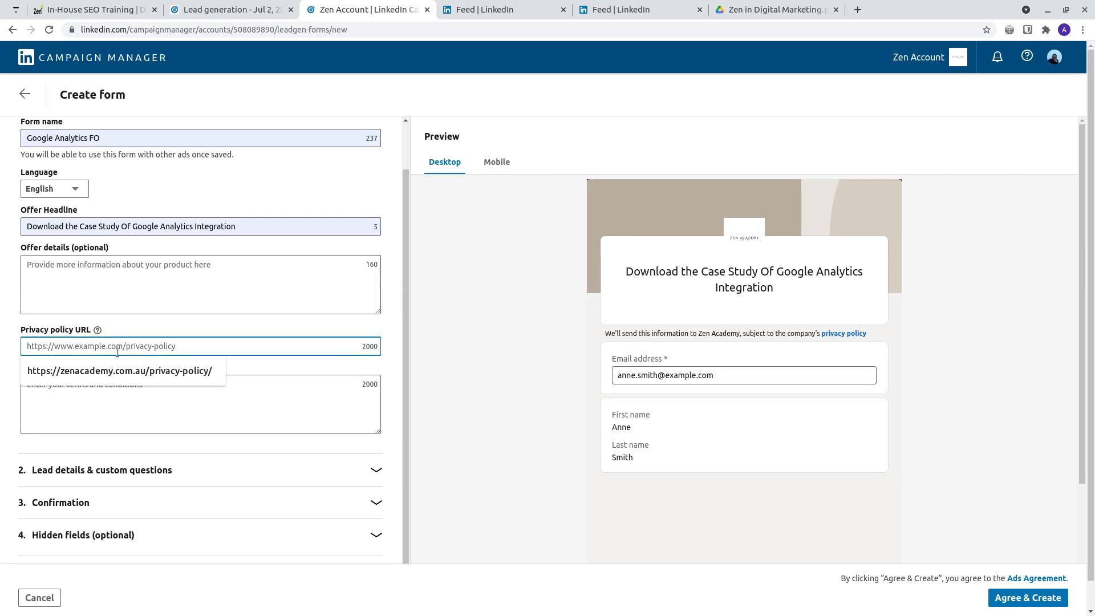
left_click(122, 371)
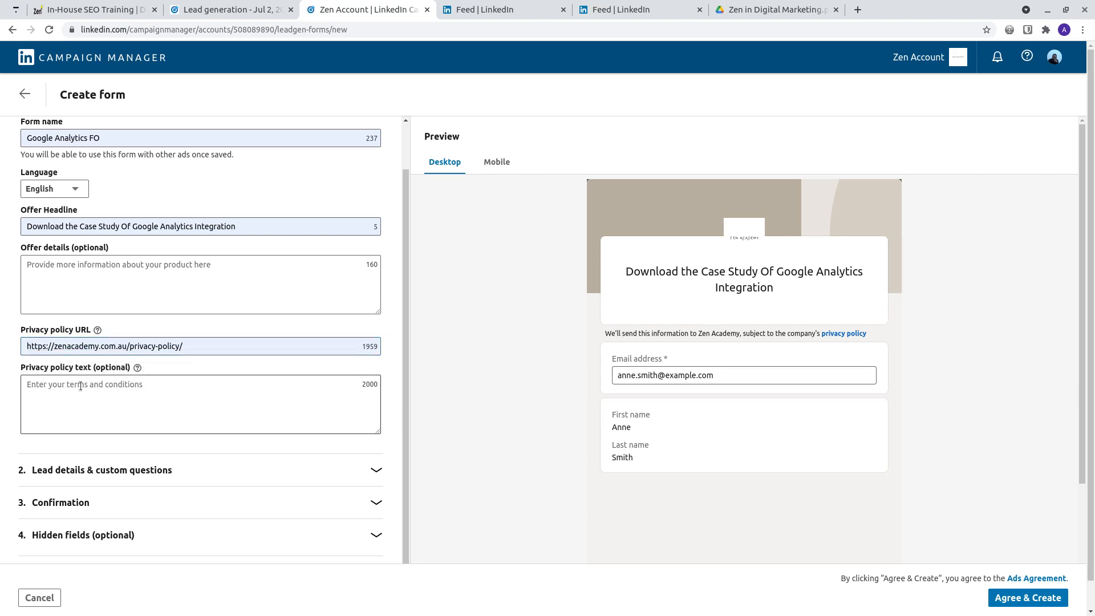
double_click(109, 368)
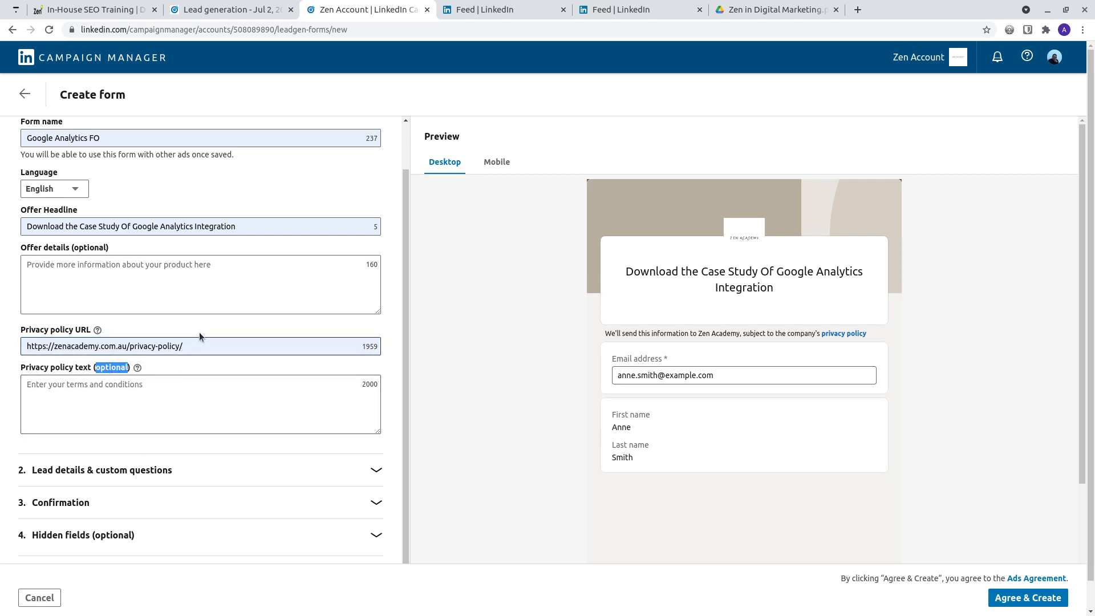
left_click(304, 453)
Step: Add Phone number and State/Province from the Contact profile information to the form's lead details
scroll(303, 450, "down", 1)
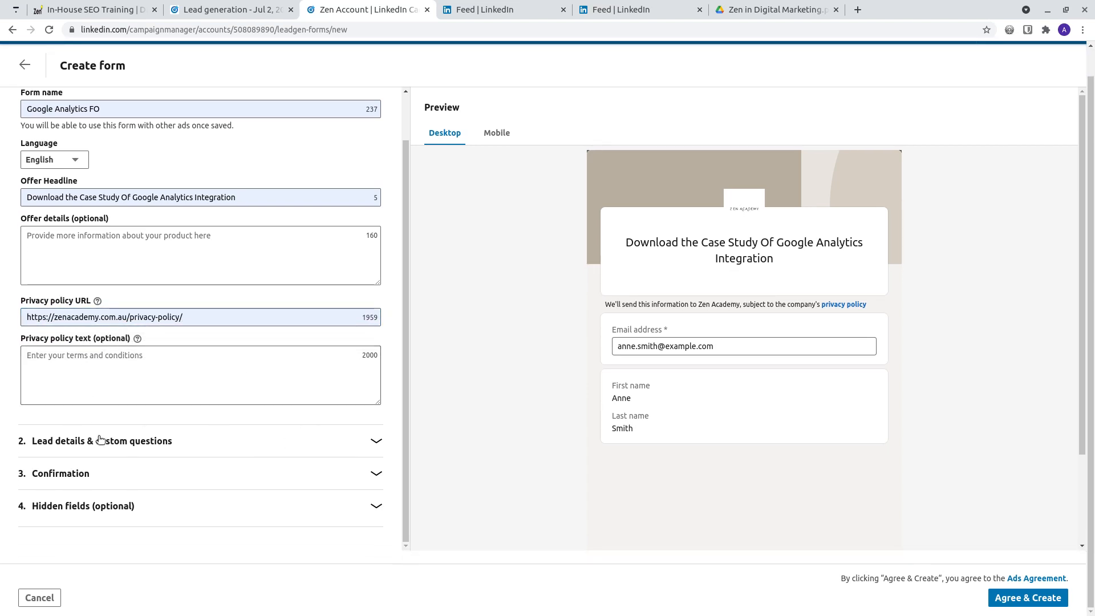
left_click(100, 441)
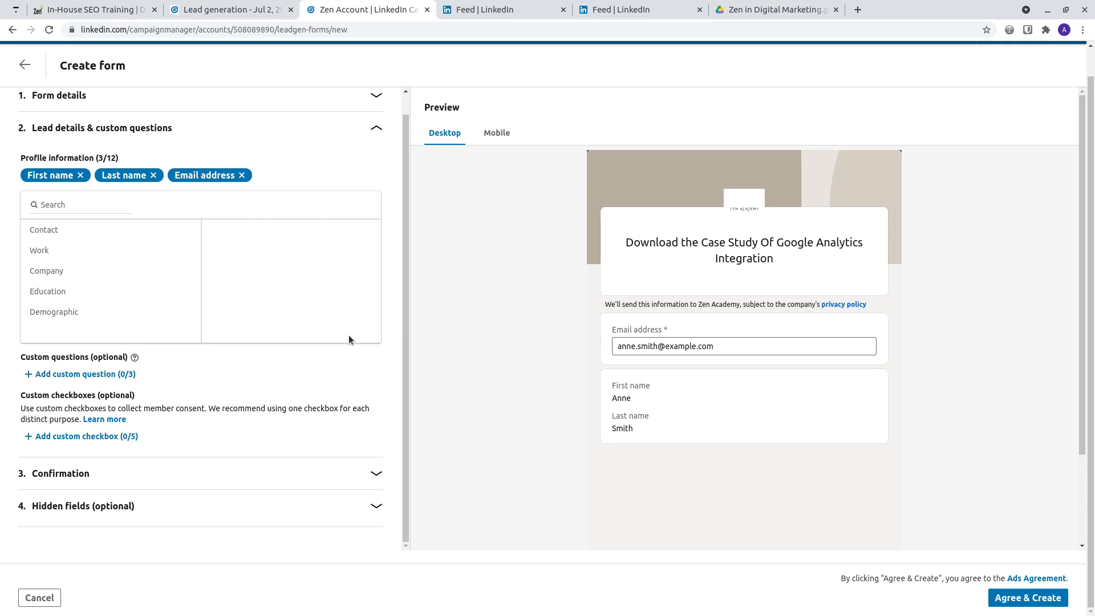
left_click(84, 235)
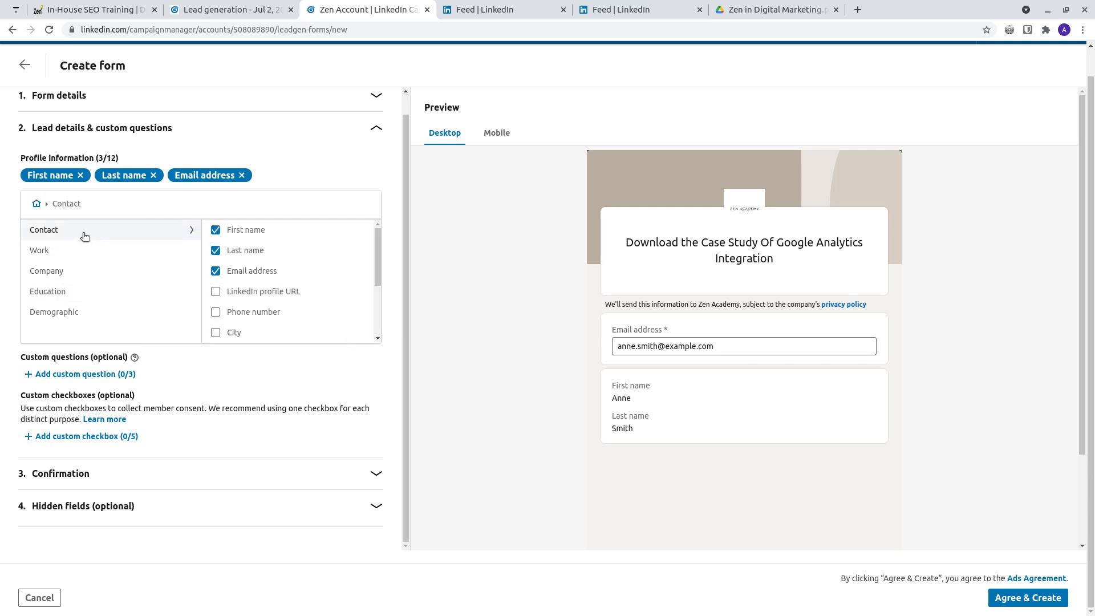
scroll(291, 305, "down", 1)
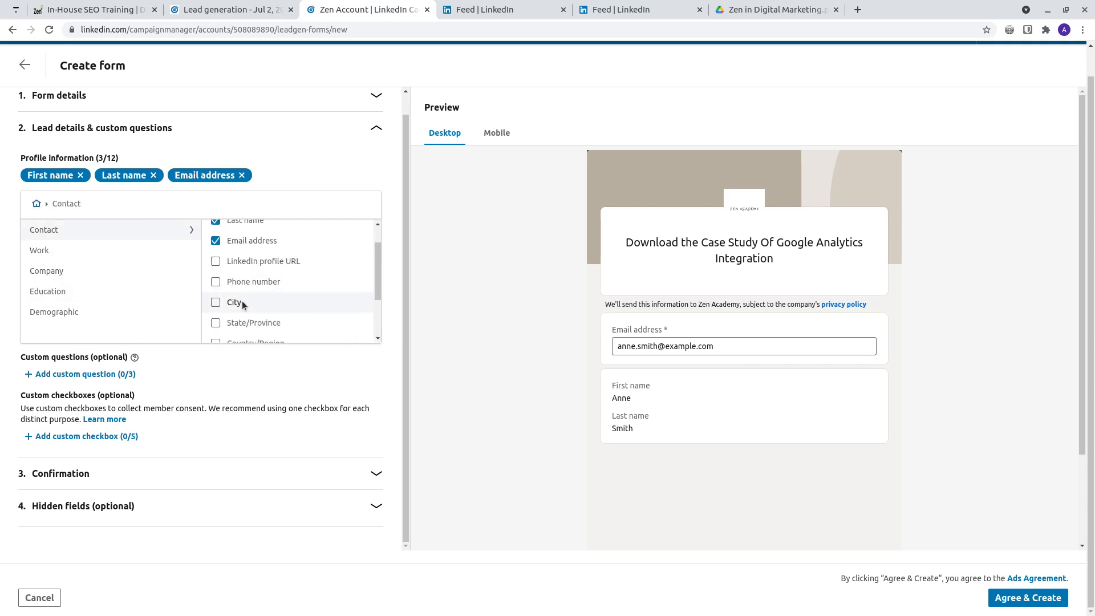
left_click(217, 283)
scroll(292, 312, "down", 2)
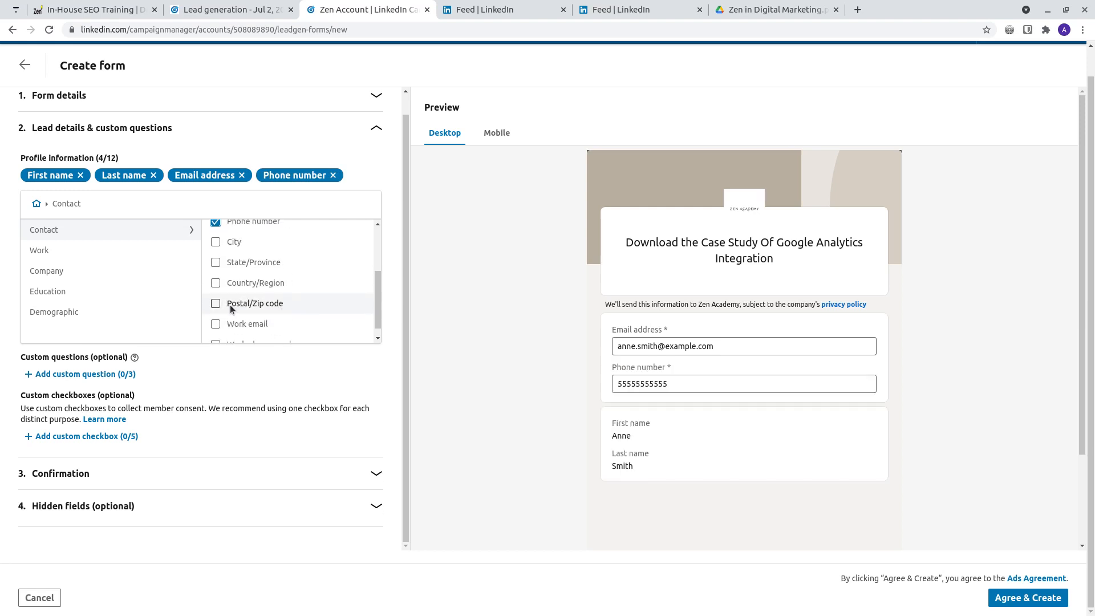
scroll(228, 305, "down", 1)
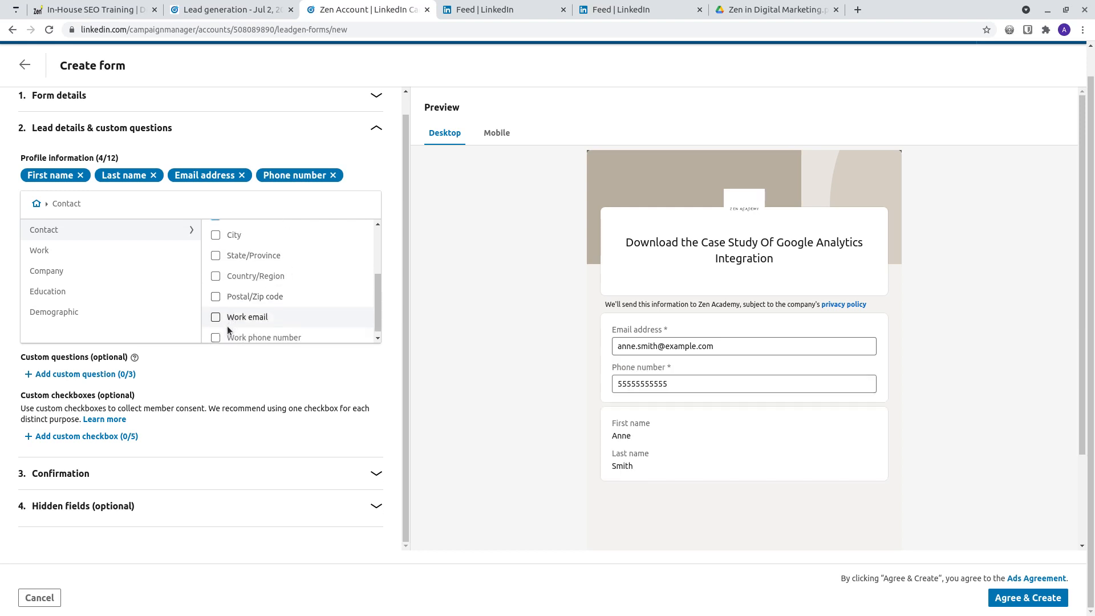
left_click(216, 251)
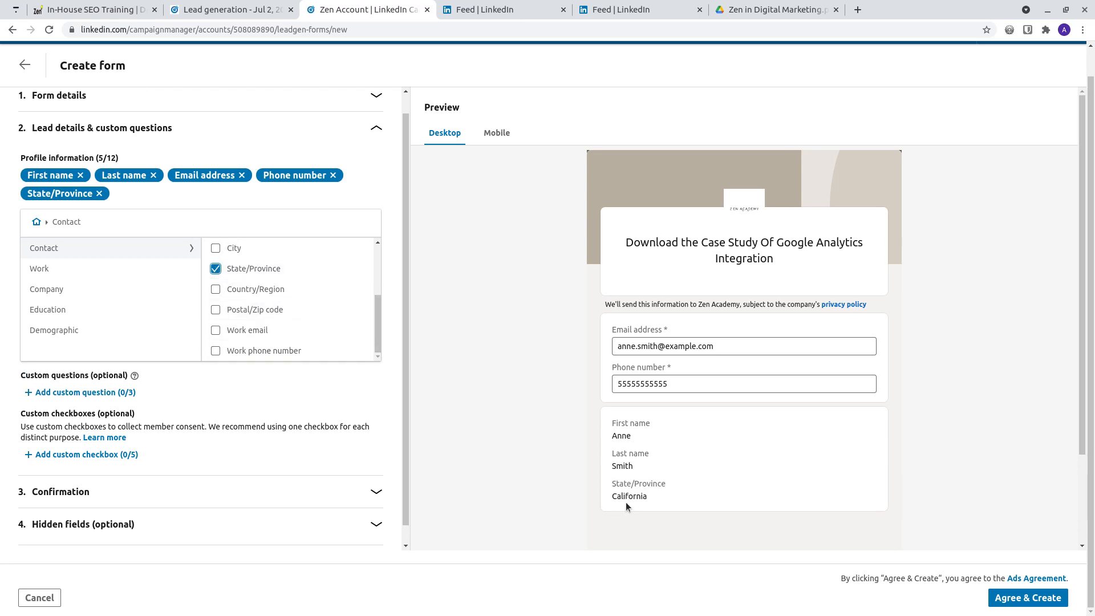
Step: Add Company name and Company size to the form's profile information and check the fields in the preview
left_click(71, 289)
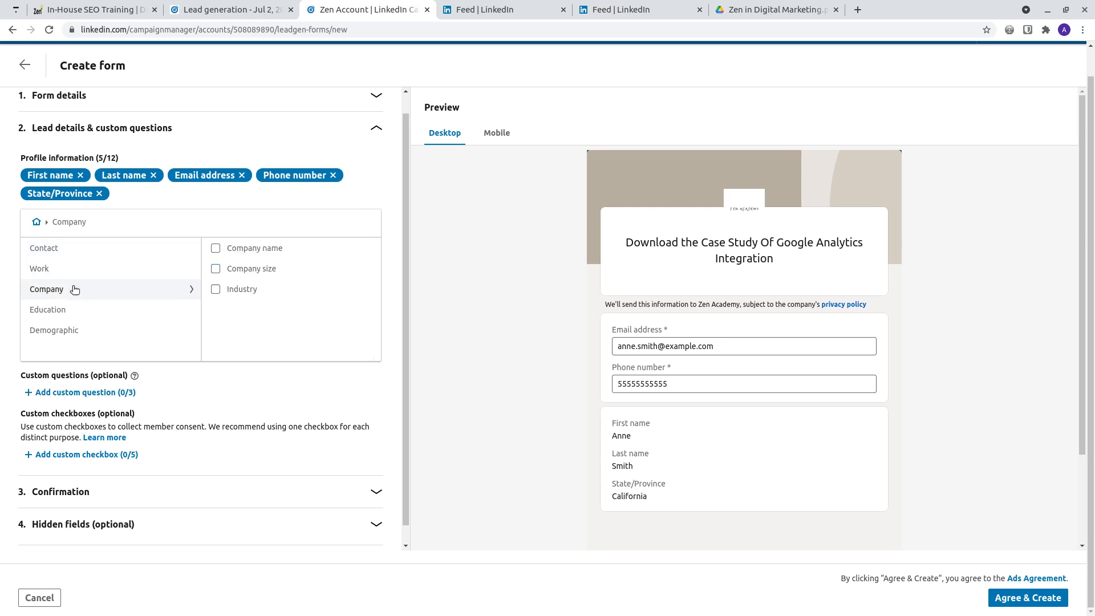
left_click(216, 274)
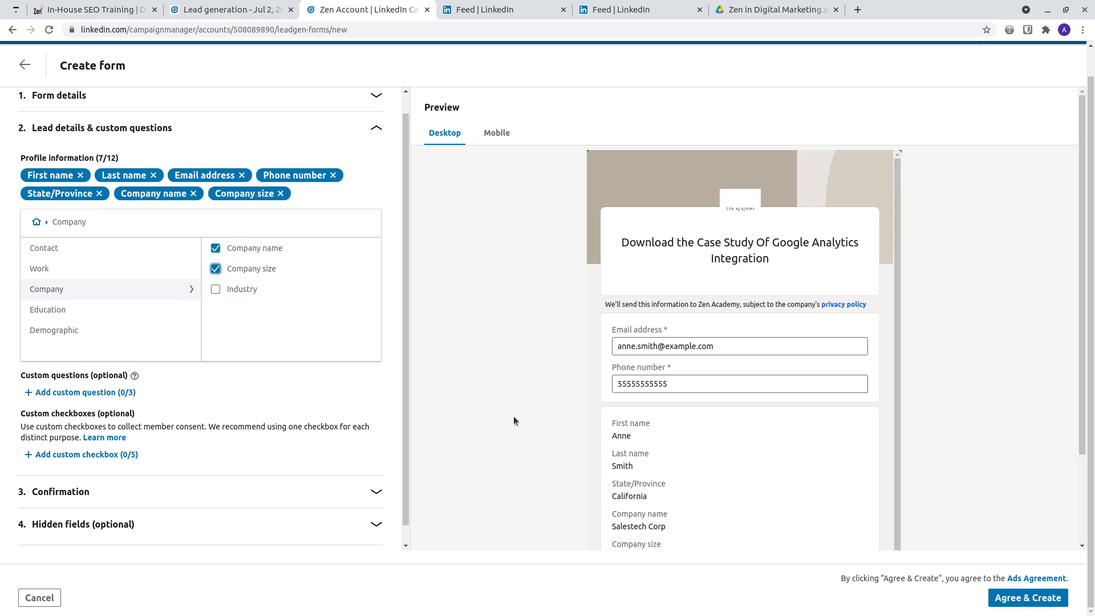
scroll(916, 495, "down", 2)
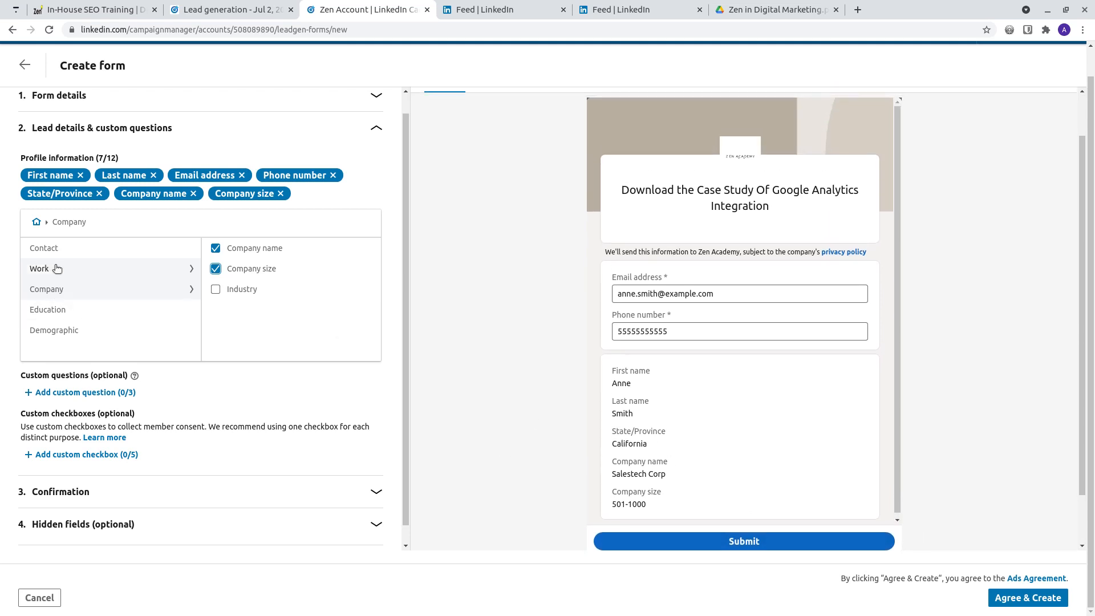
left_click(76, 393)
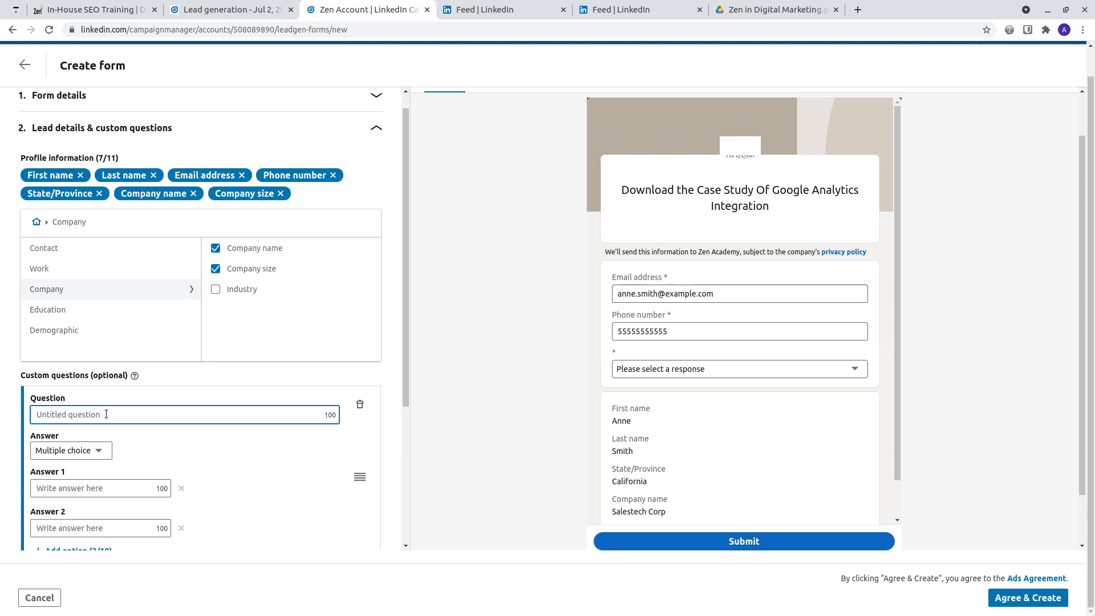
scroll(84, 474, "down", 2)
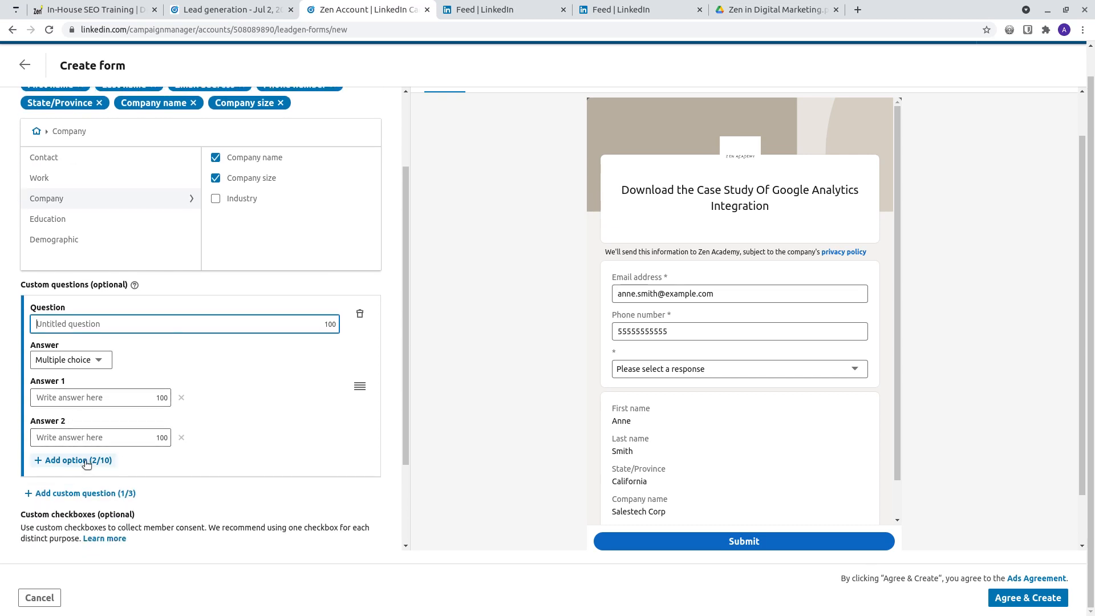
left_click(359, 315)
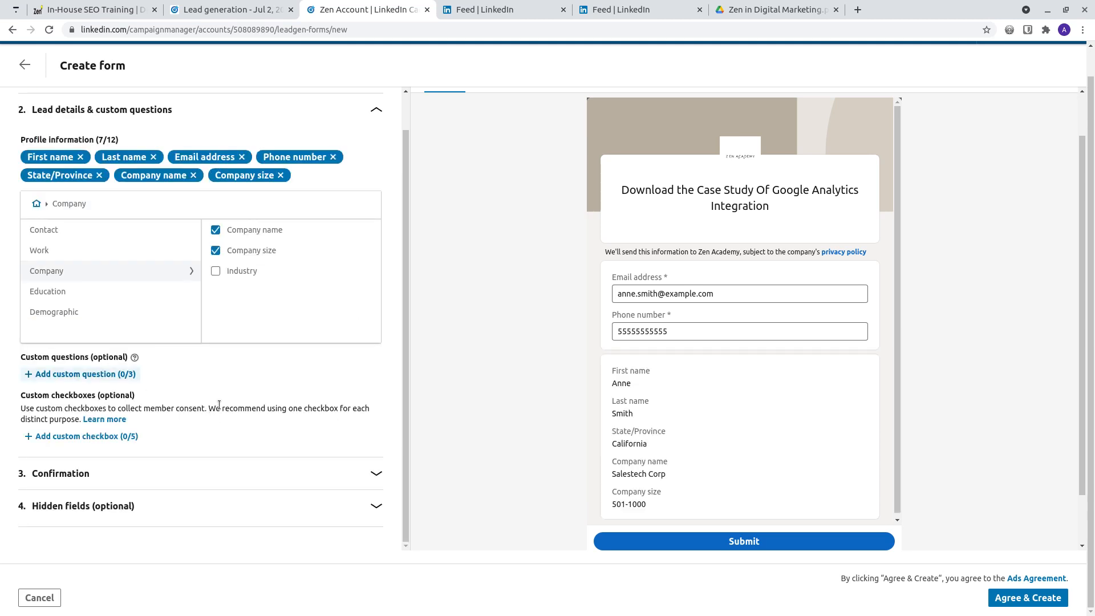
Step: Set the confirmation message to "Thank you. Click the download button below for your case study." with the Download now call-to-action
left_click(244, 475)
left_click(170, 265)
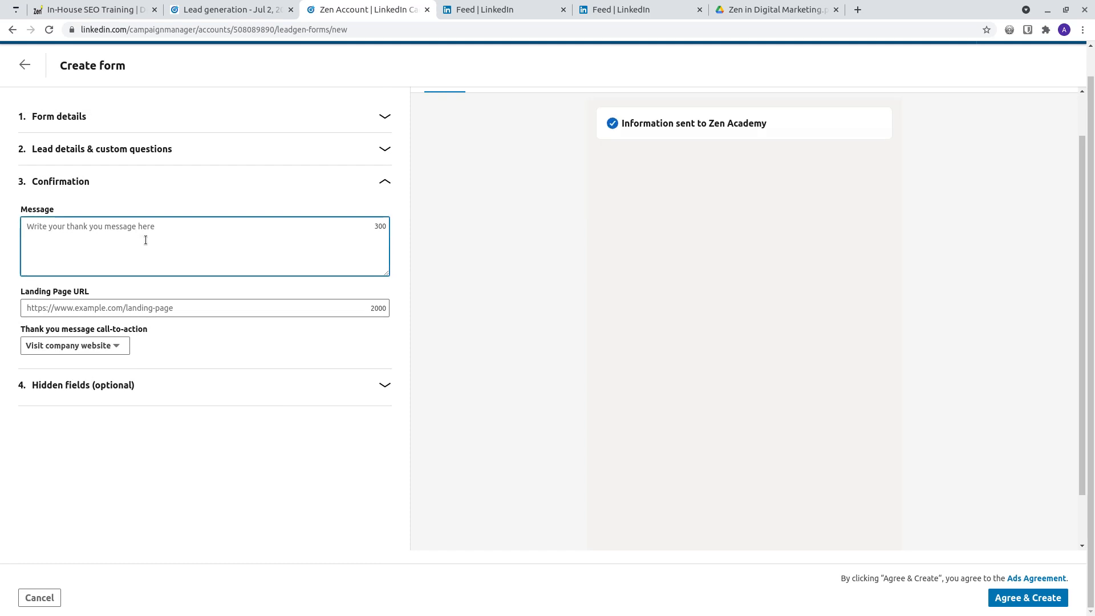
type("Thanklyou")
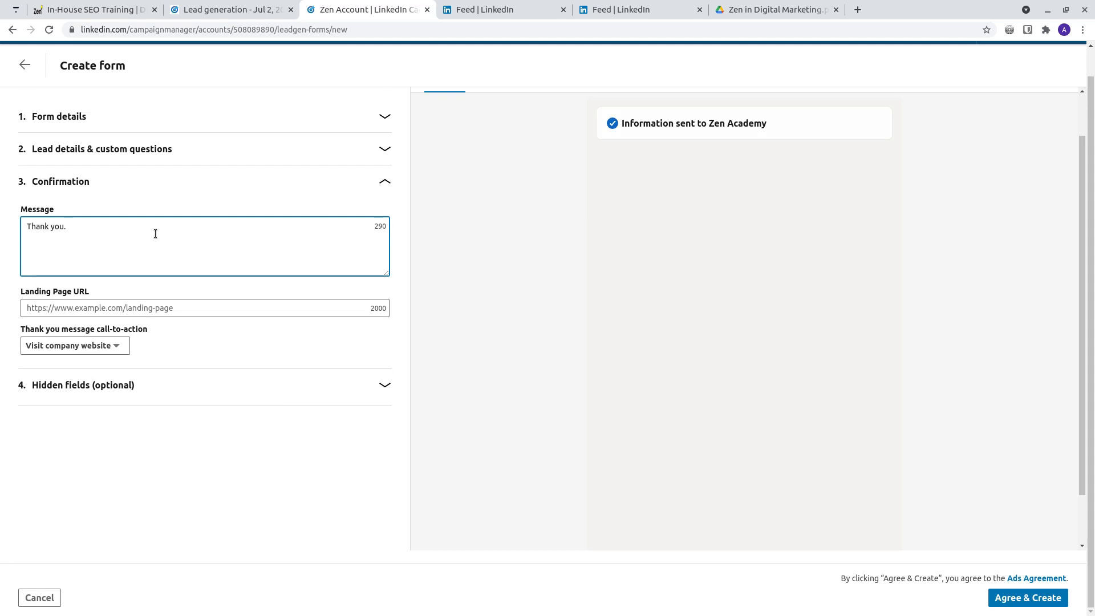
type(". Click the don")
type("wload")
key("BackSpace")
key("BackSpace")
key("BackSpace")
key("BackSpace")
key("BackSpace")
type("wnload bitto")
key("BackSpace")
key("BackSpace")
key("BackSpace")
type("utton below for your")
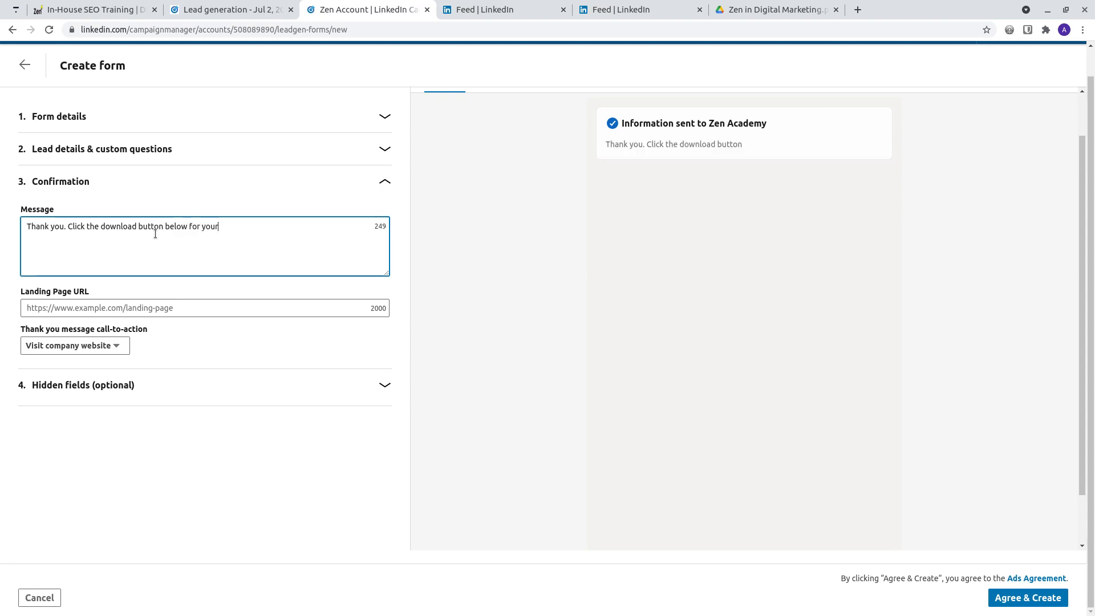
type(" case study.")
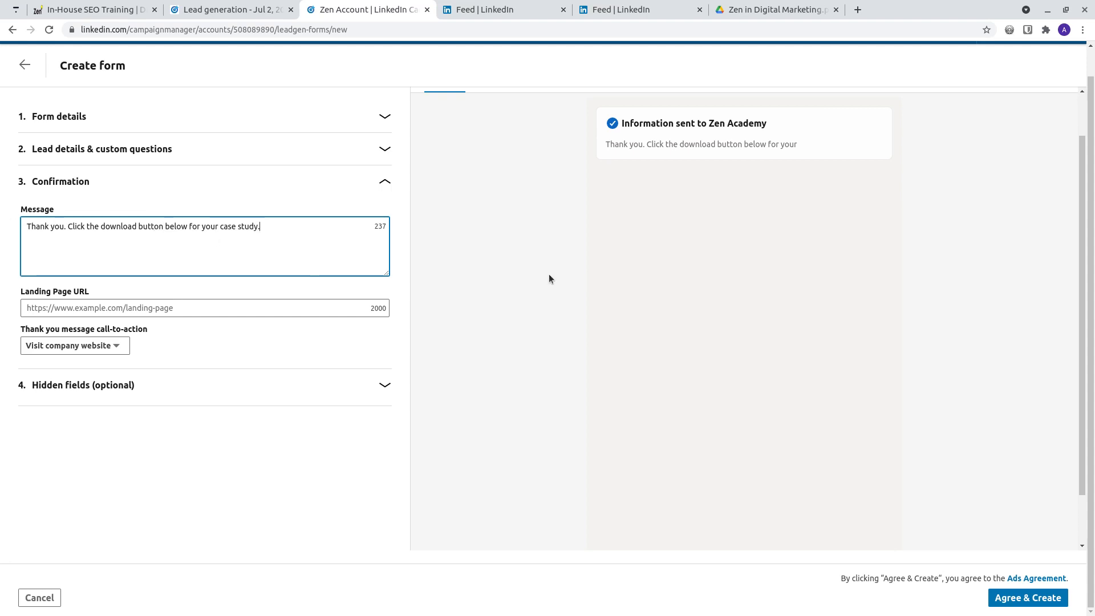
left_click(549, 274)
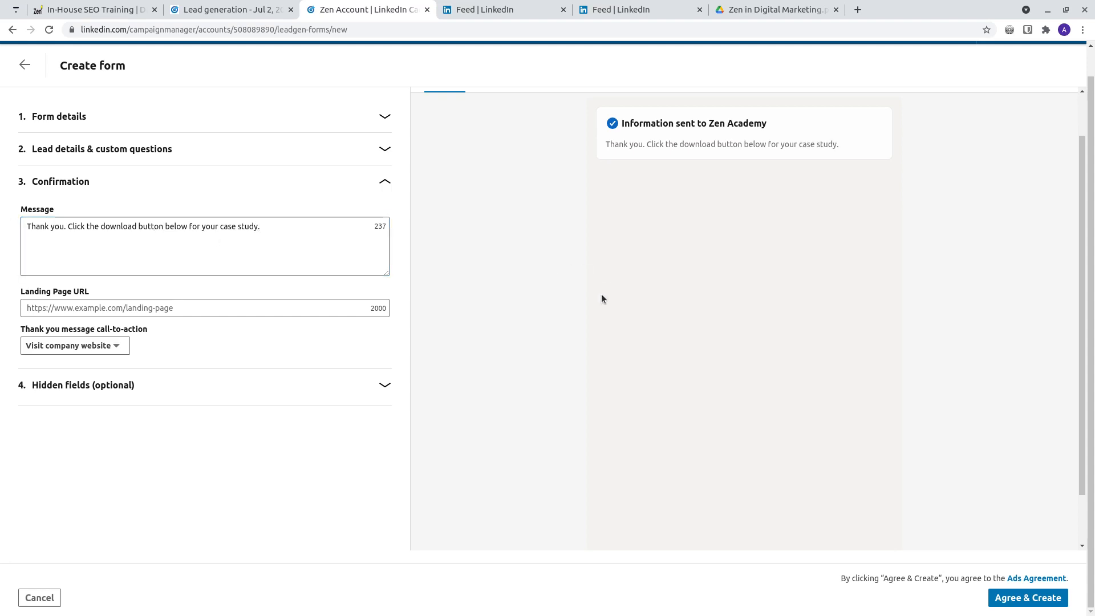
left_click(92, 350)
left_click(63, 388)
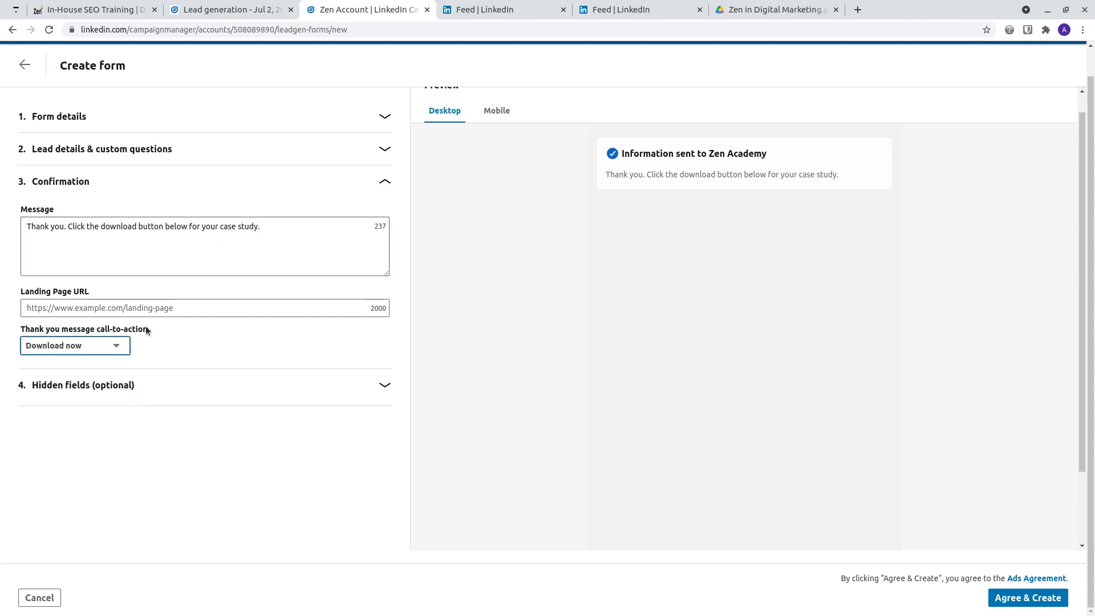
Step: Set the landing page URL to the Google Drive link of Zen in Digital Marketing.pdf and test the Download Now link in the preview
left_click(36, 308)
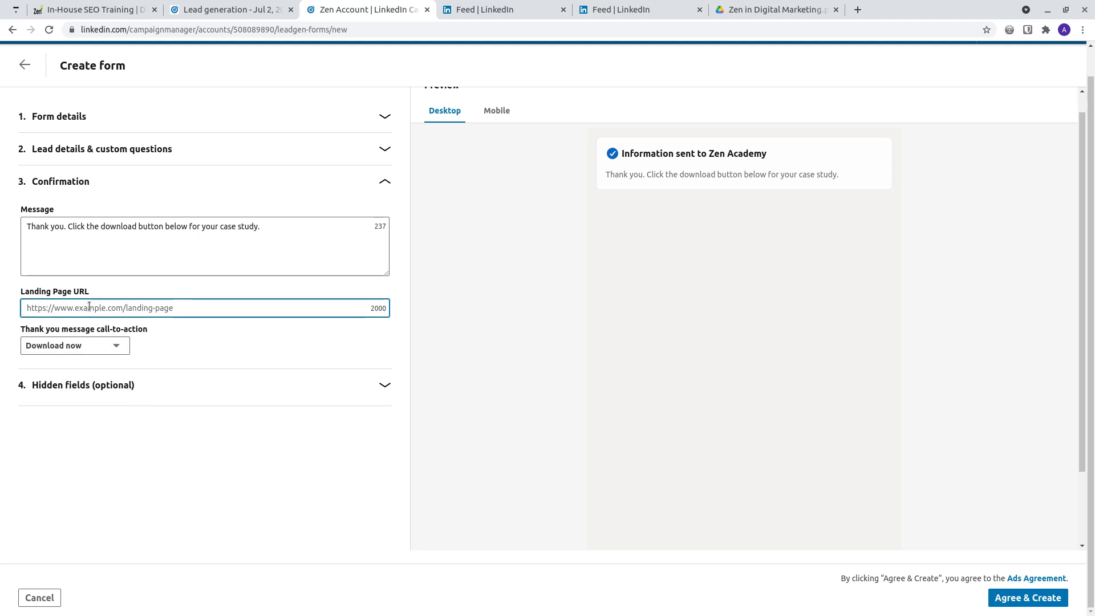
left_click(758, 10)
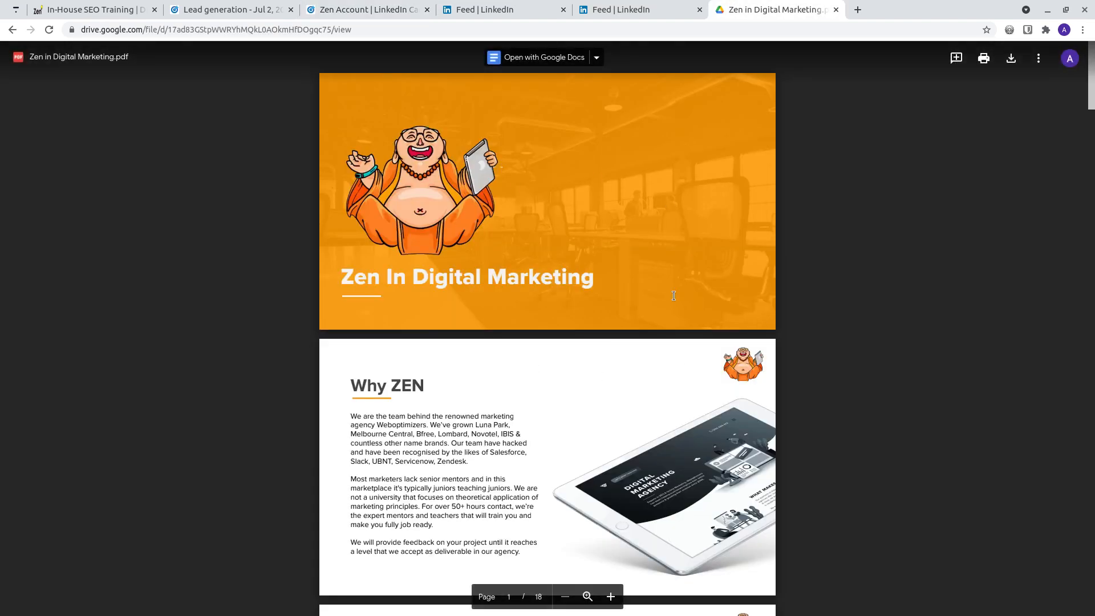
scroll(583, 302, "down", 3)
scroll(564, 257, "up", 6)
left_click(381, 31)
key("ctrl+c")
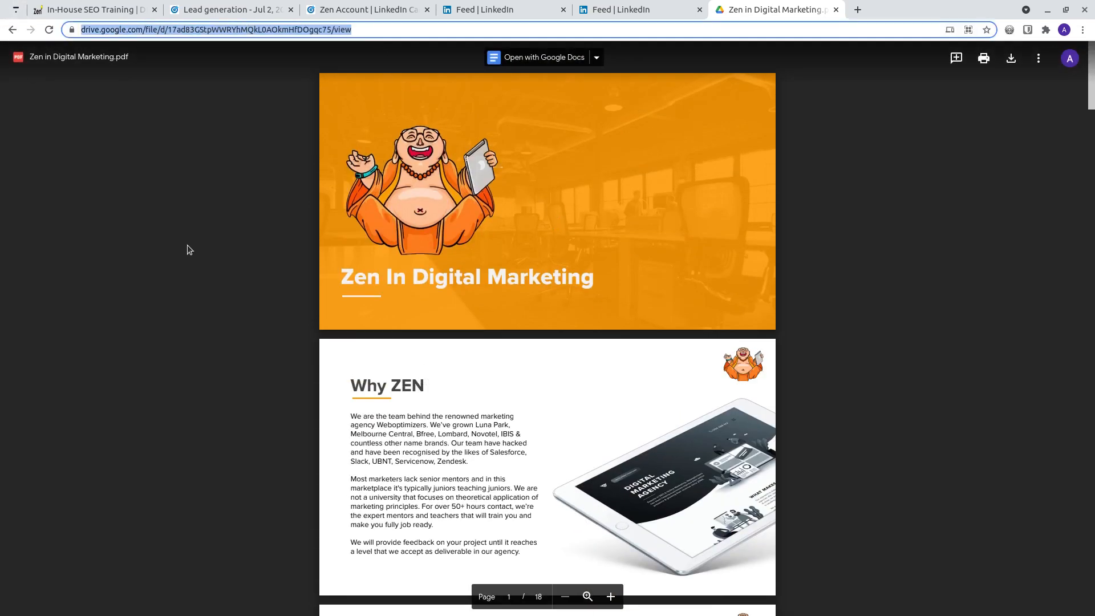
left_click(466, 8)
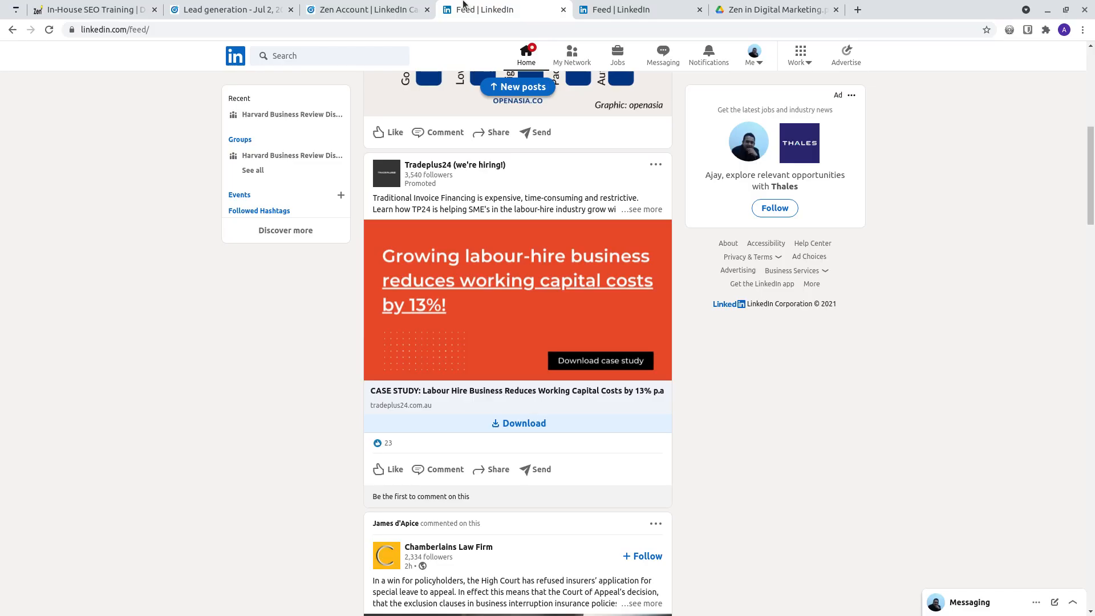
left_click(369, 5)
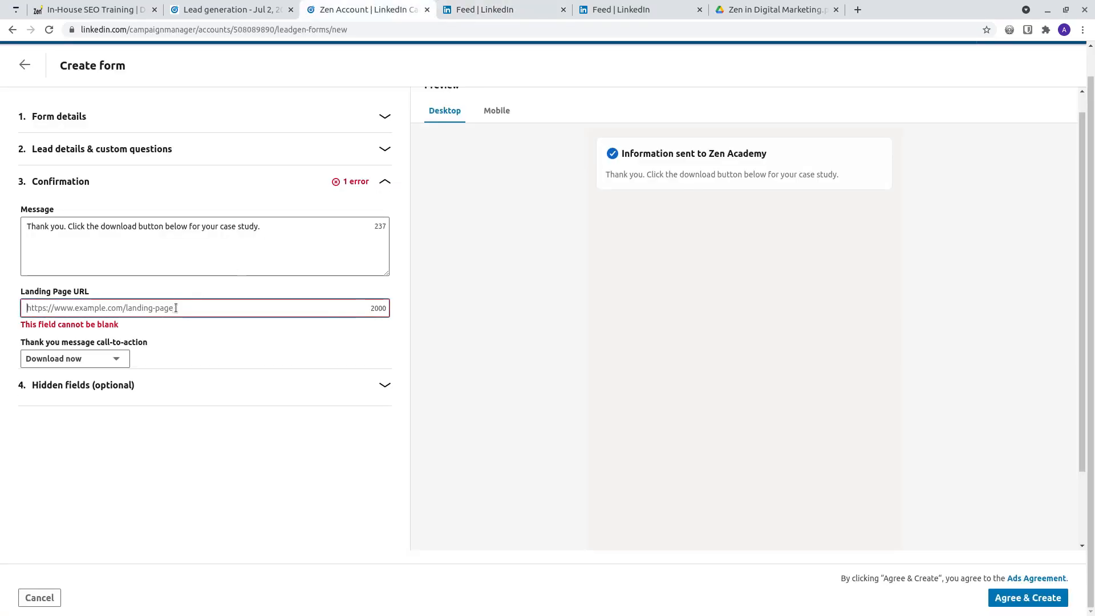
key("ctrl+v")
key("Tab")
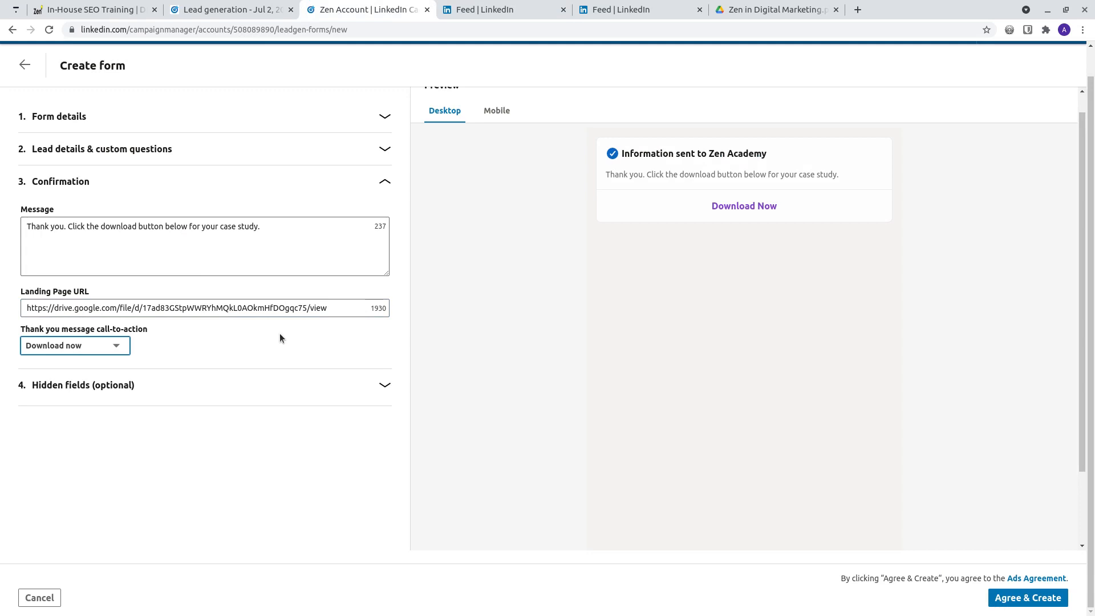
left_click(748, 211)
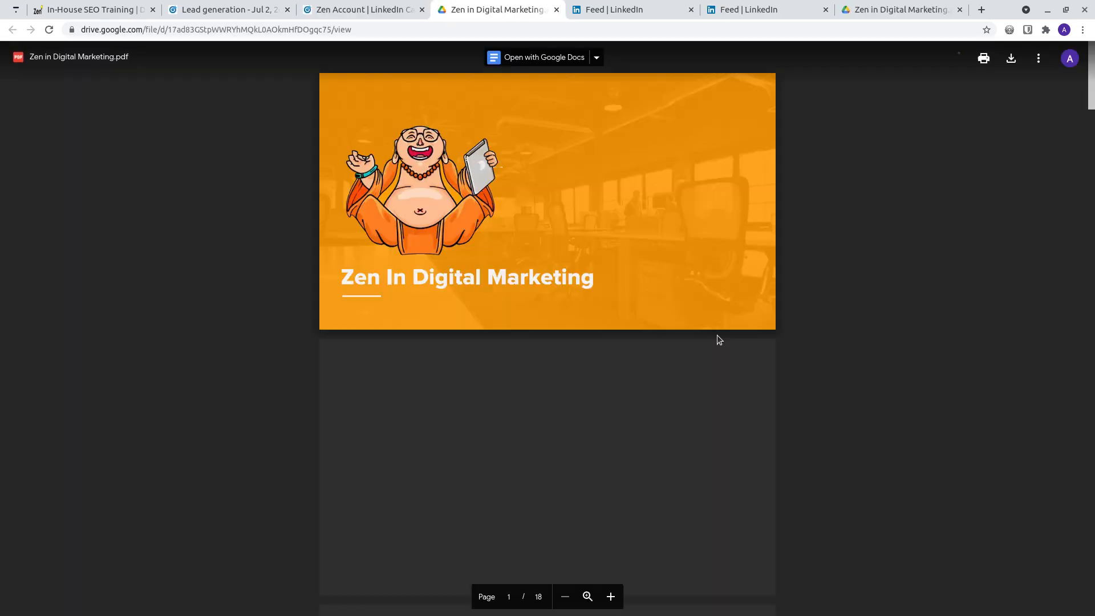
left_click(556, 9)
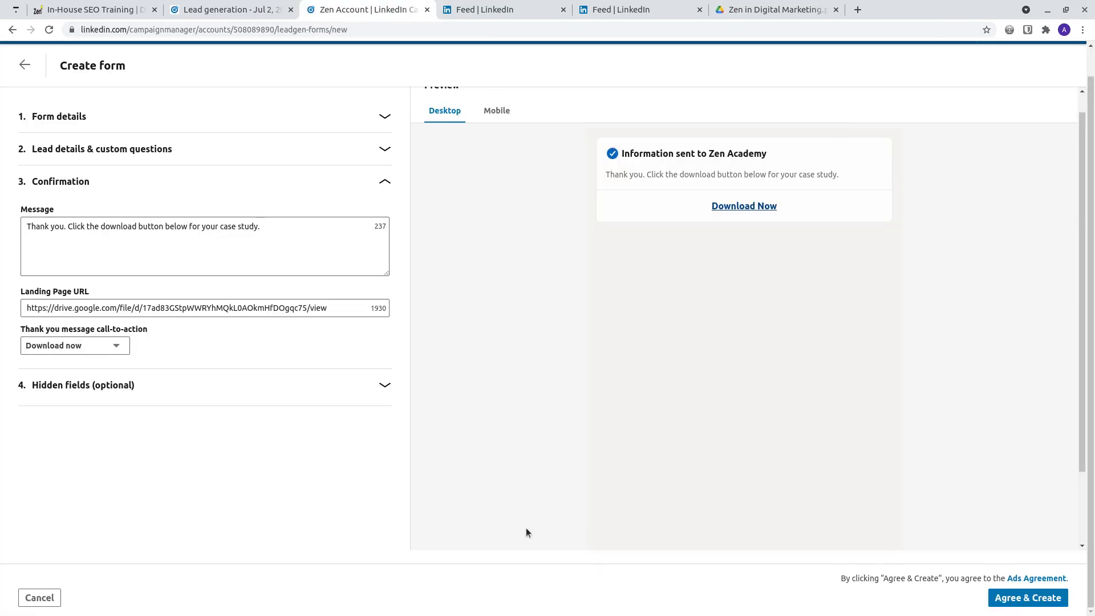
Step: Leave the optional hidden fields empty, accept the Ads Agreement and create the form
left_click(238, 381)
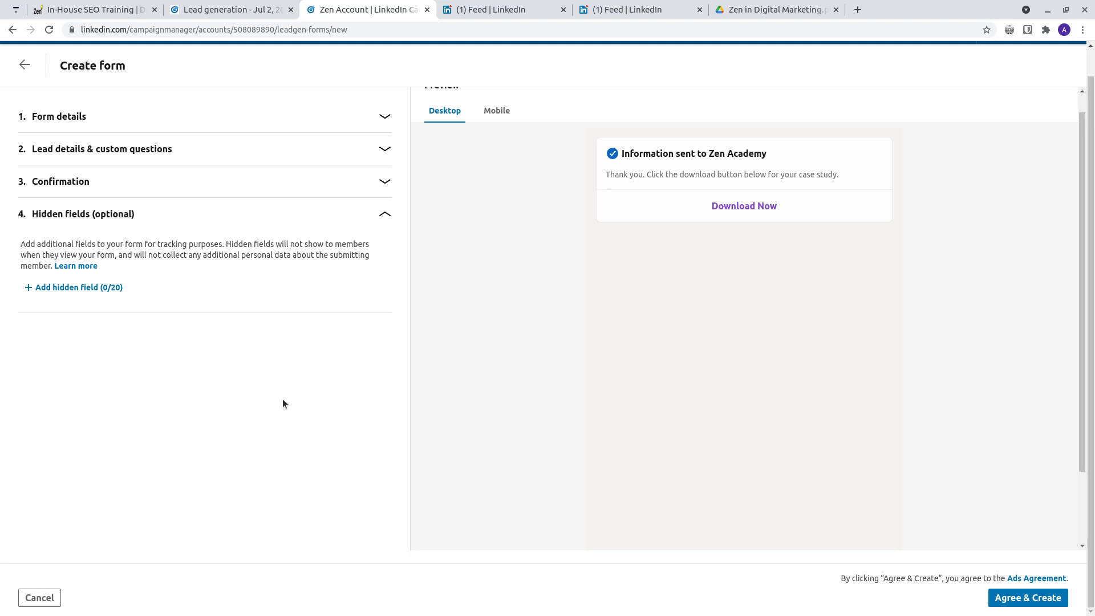
left_click(1014, 602)
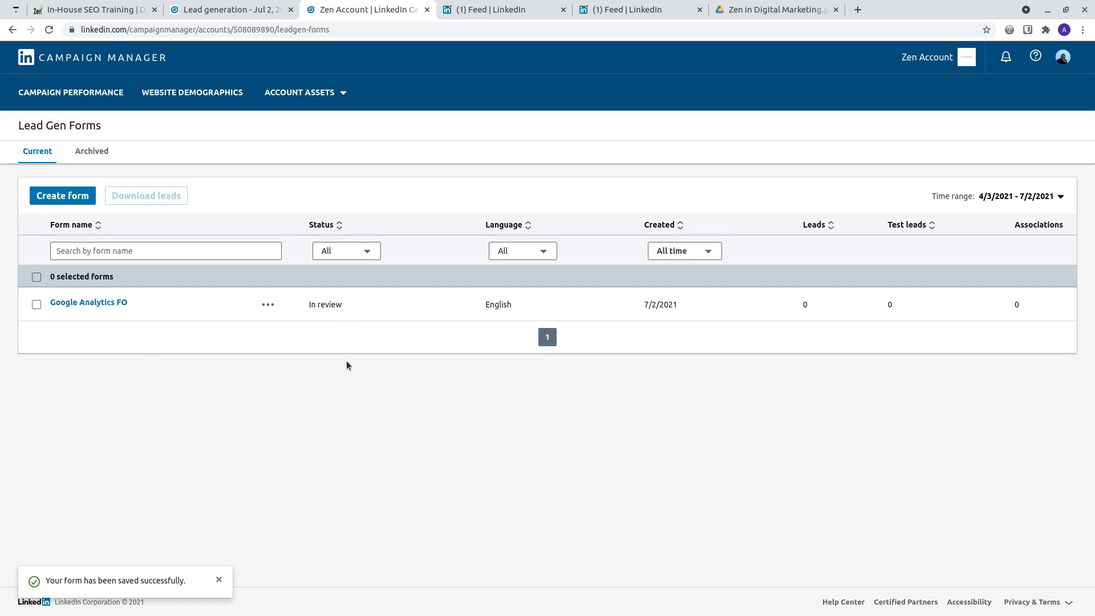
left_click(218, 580)
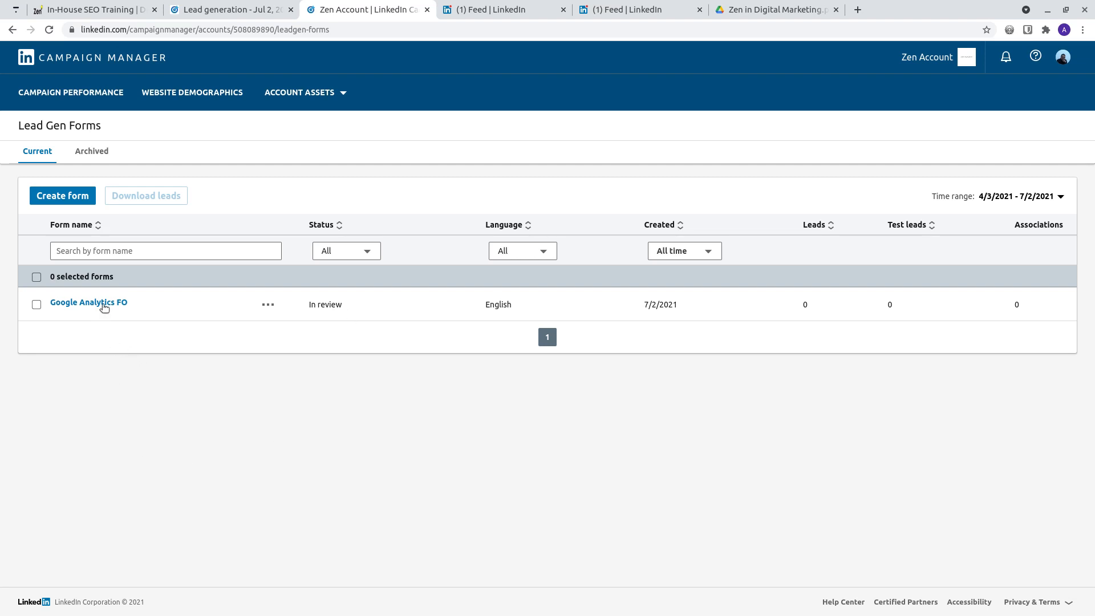
left_click(269, 306)
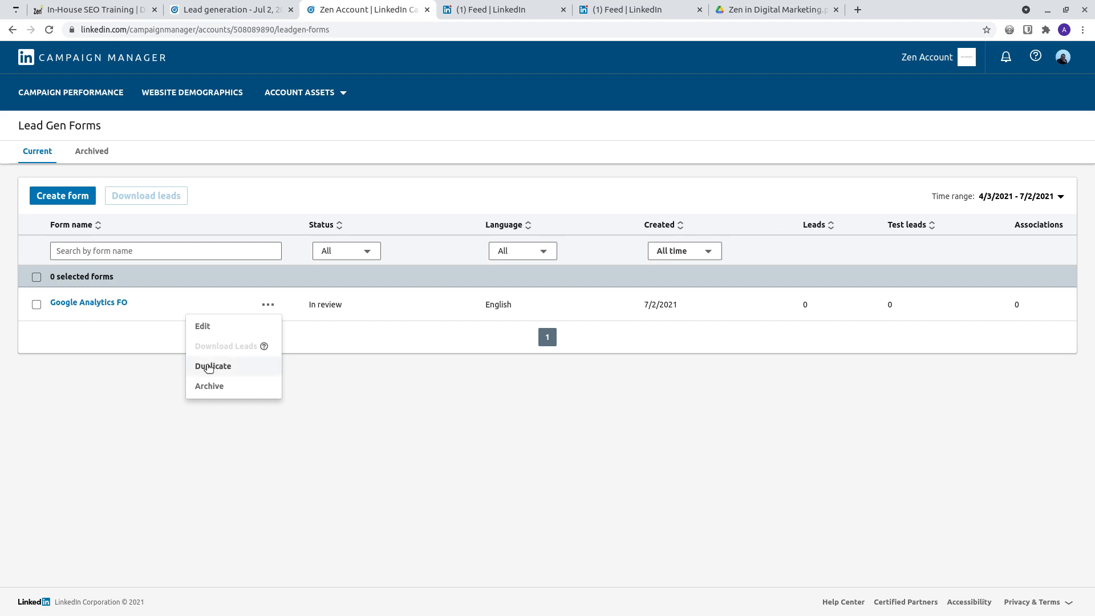
left_click(142, 372)
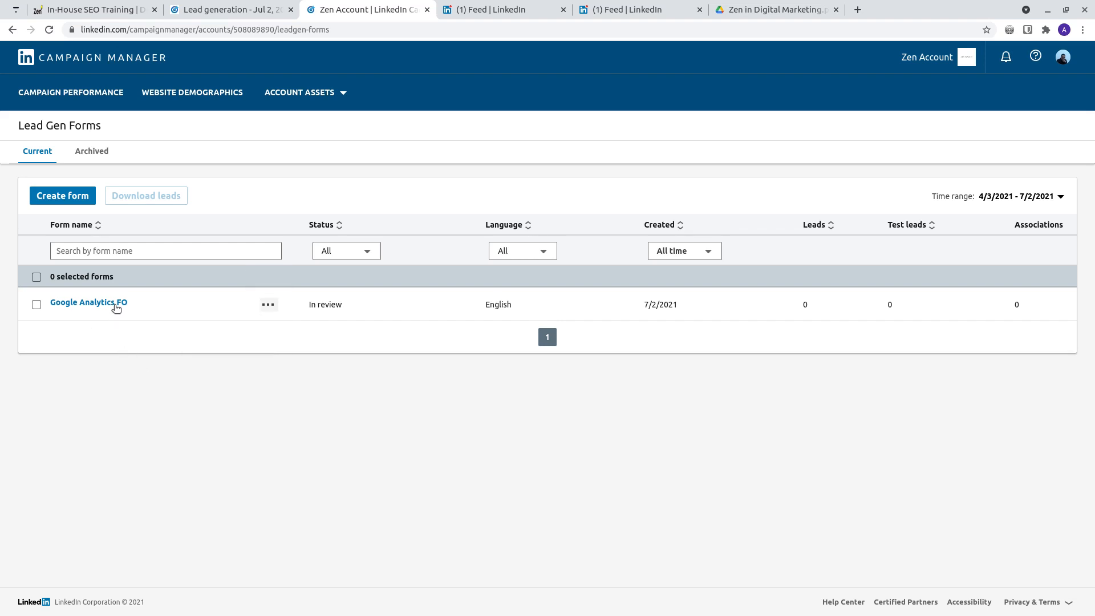